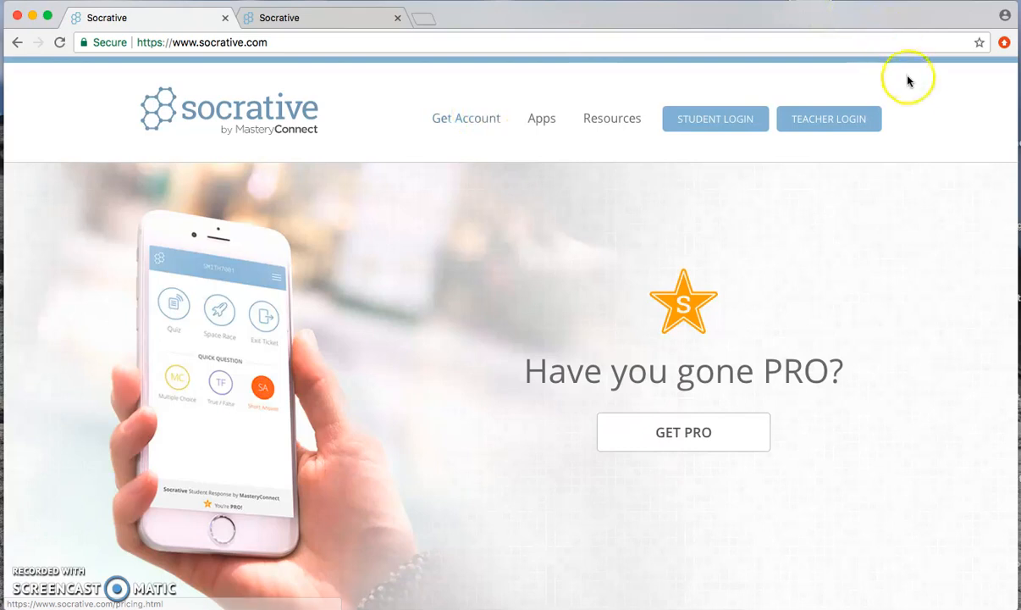
# Step: Sign in as a teacher and open the list of quizzes
pyautogui.click(855, 121)
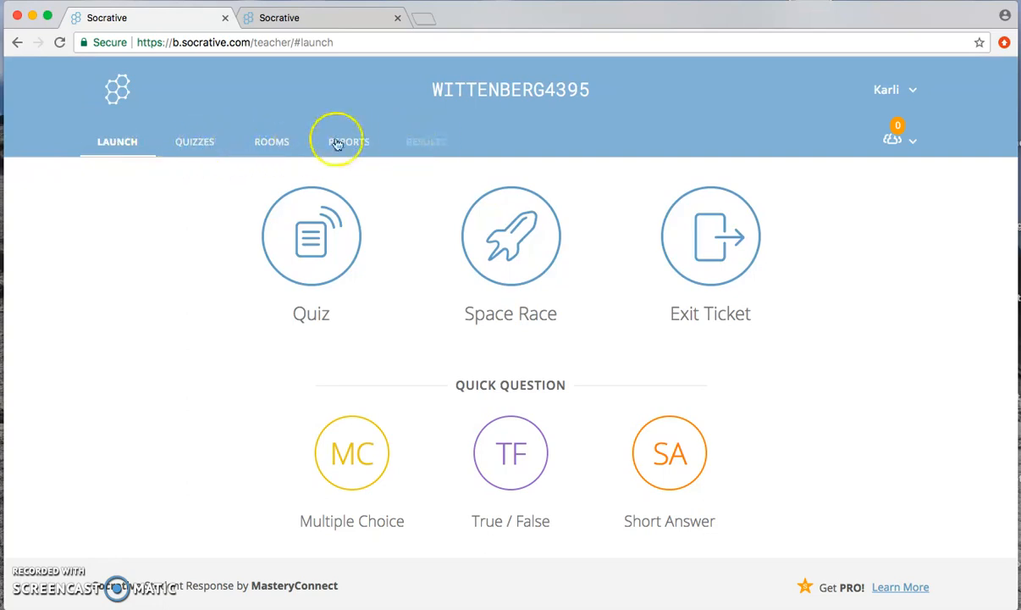
pyautogui.click(190, 144)
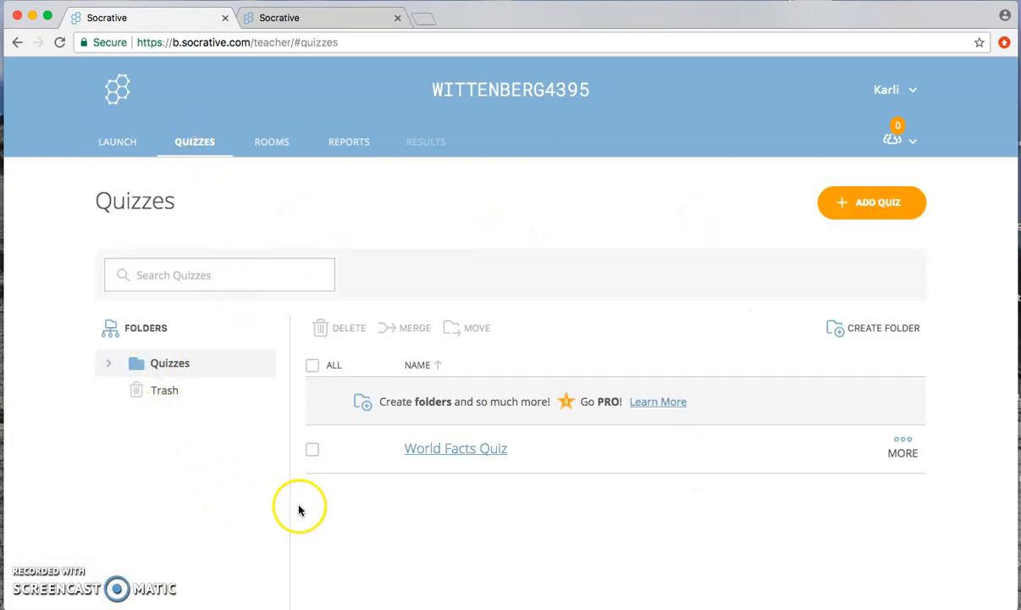
# Step: Open the World Facts Quiz, review its settings and questions, and exit back to the quiz list
pyautogui.scroll(-1, 457, 518)
pyautogui.click(482, 401)
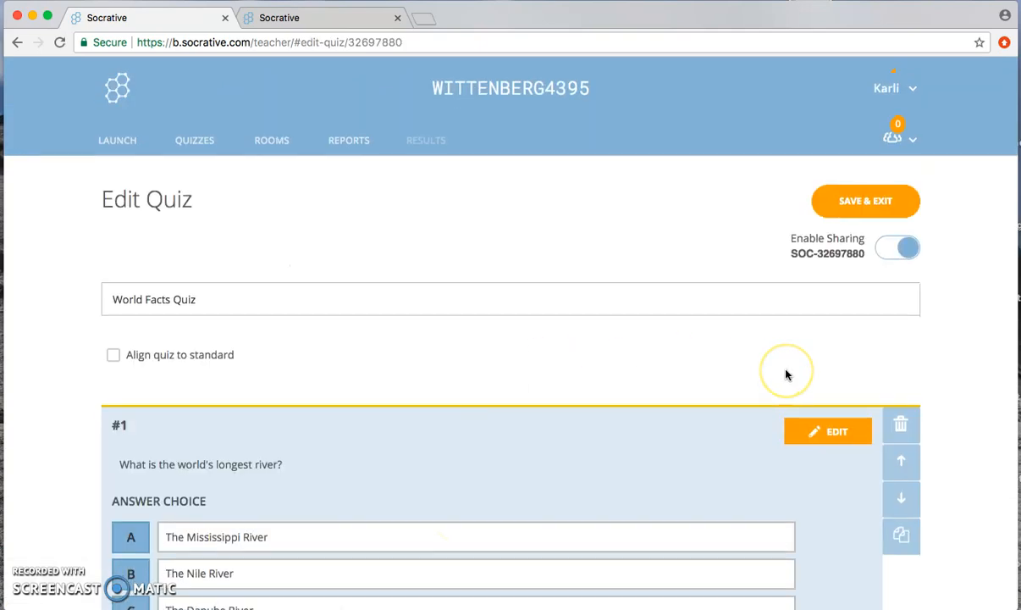
pyautogui.scroll(-15, 786, 375)
pyautogui.scroll(-5, 785, 374)
pyautogui.scroll(20, 786, 375)
pyautogui.click(865, 119)
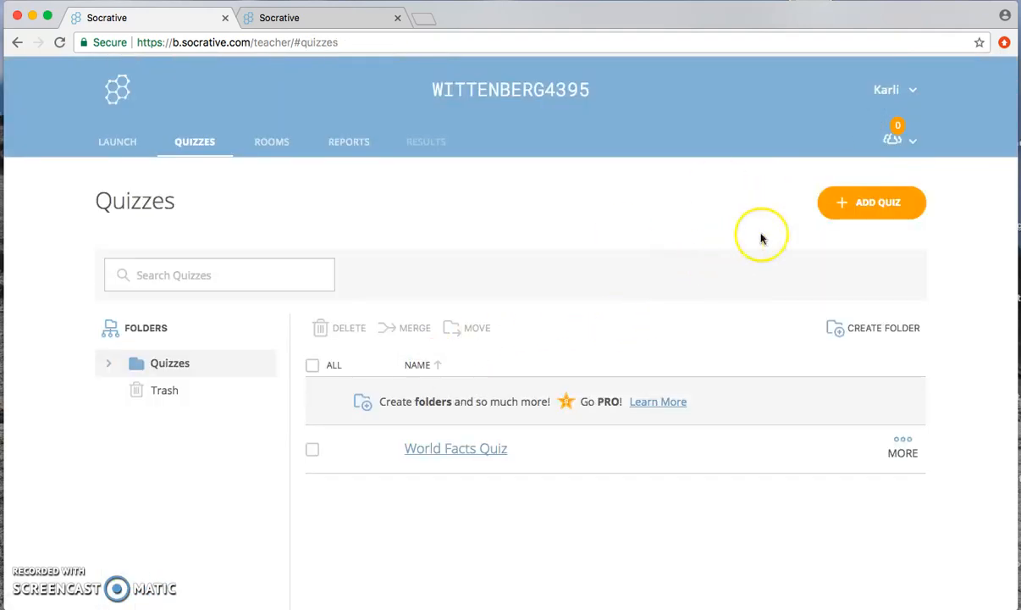
# Step: Look at the options for importing a quiz and close them without importing anything
pyautogui.click(874, 203)
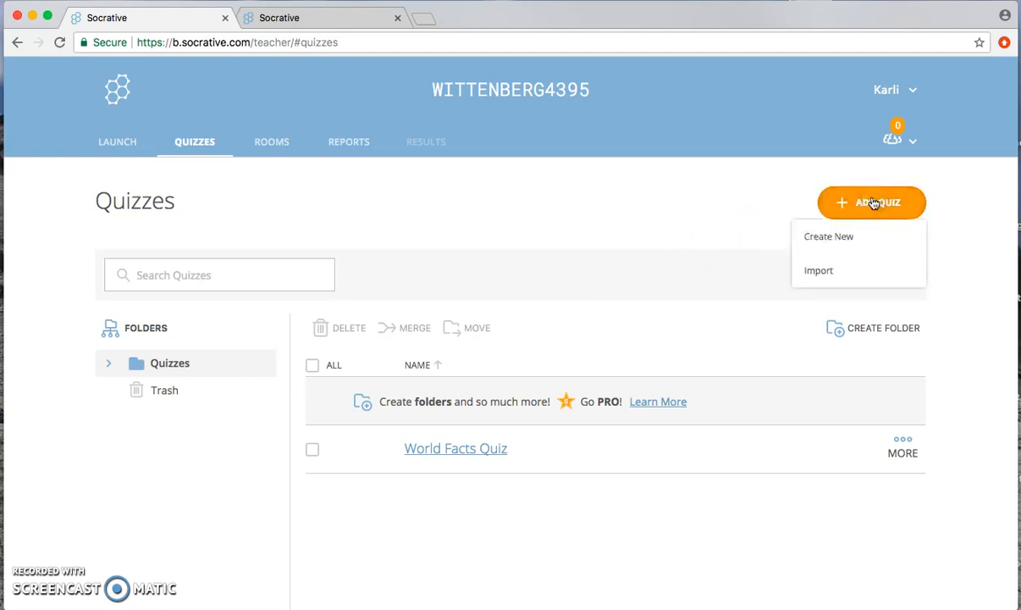
pyautogui.click(820, 271)
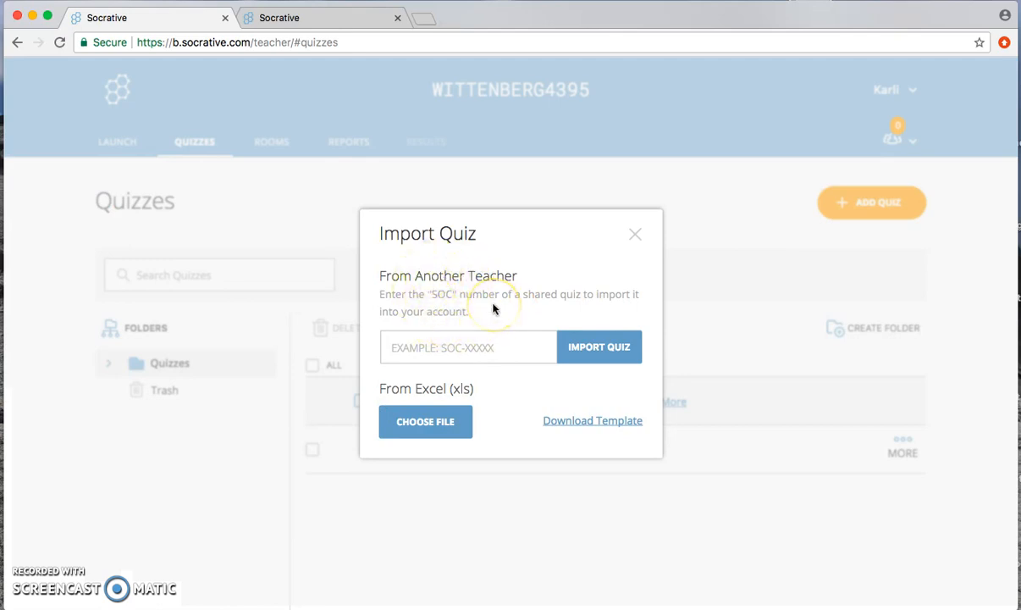
pyautogui.click(635, 231)
# Step: Create a new quiz and title it "What is grass?"
pyautogui.click(872, 211)
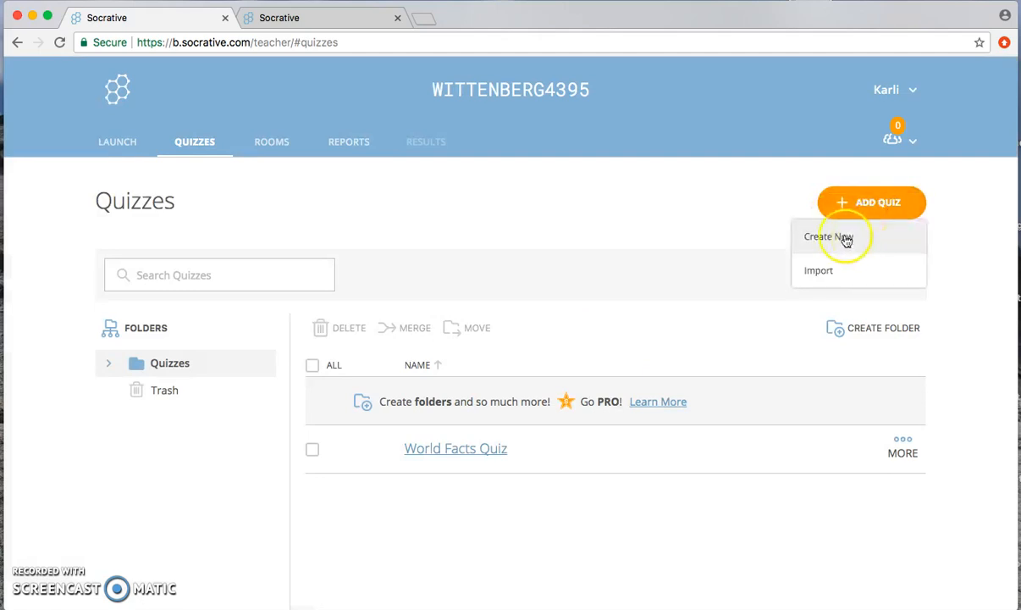
pyautogui.click(840, 238)
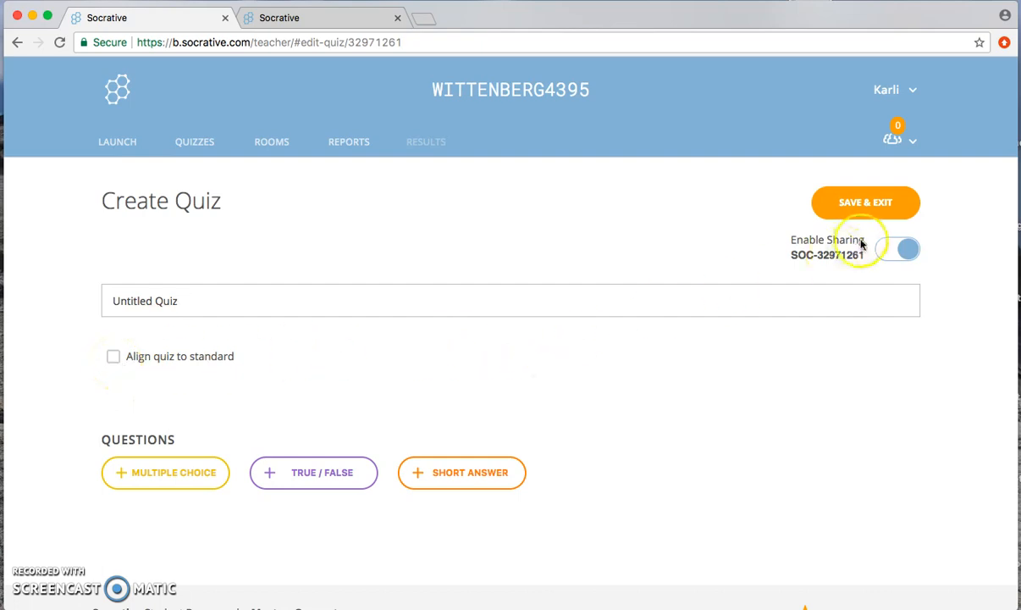
pyautogui.click(897, 248)
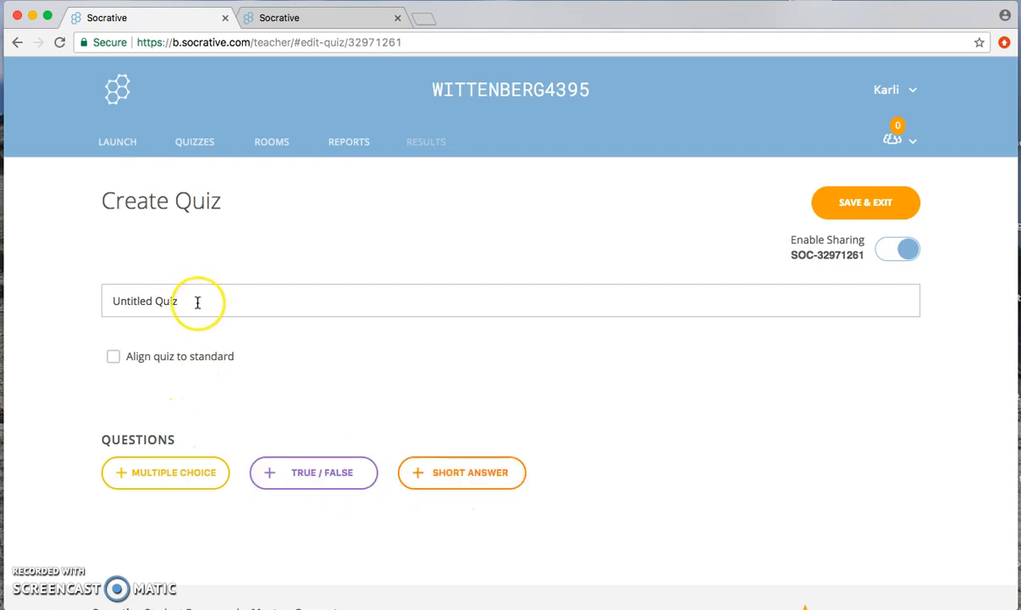
pyautogui.moveTo(197, 303); pyautogui.dragTo(110, 300)
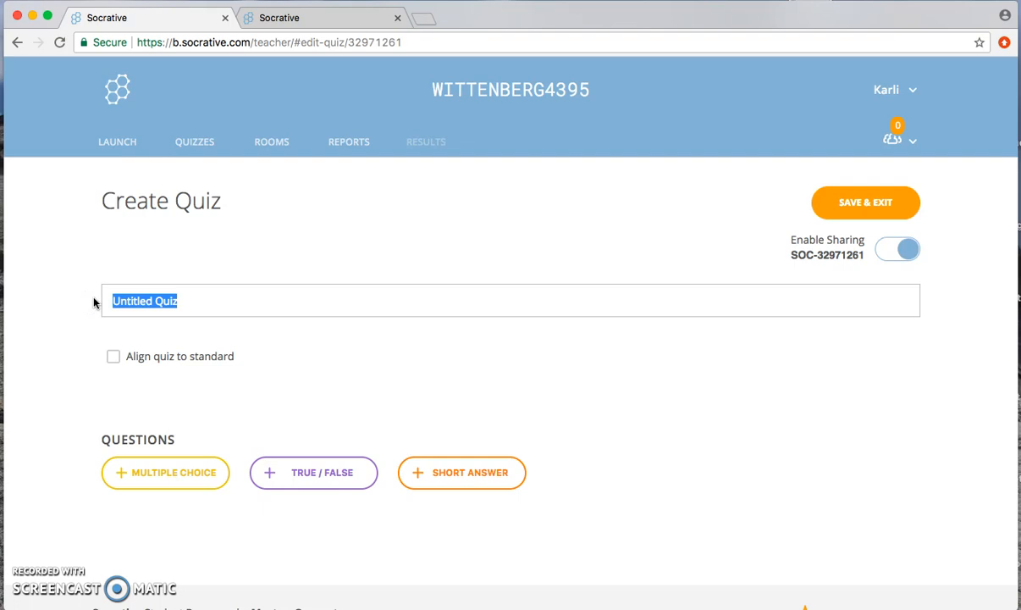
pyautogui.write('What is grass')
pyautogui.click(150, 342)
pyautogui.write('?')
# Step: Add a multiple-choice question "What color is grass?" with the answer choices green and blue
pyautogui.click(191, 472)
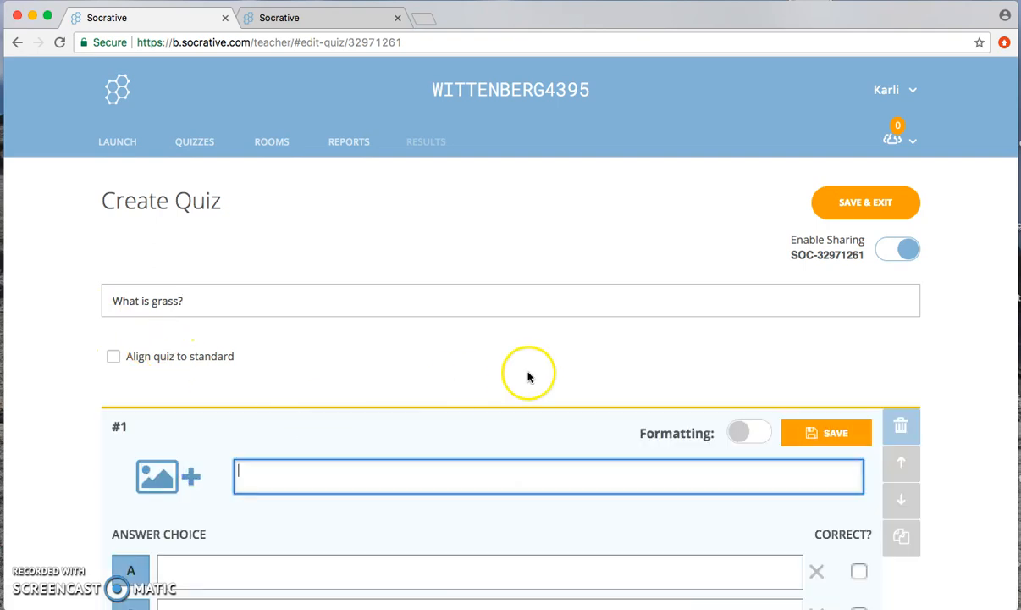
pyautogui.scroll(-2, 533, 372)
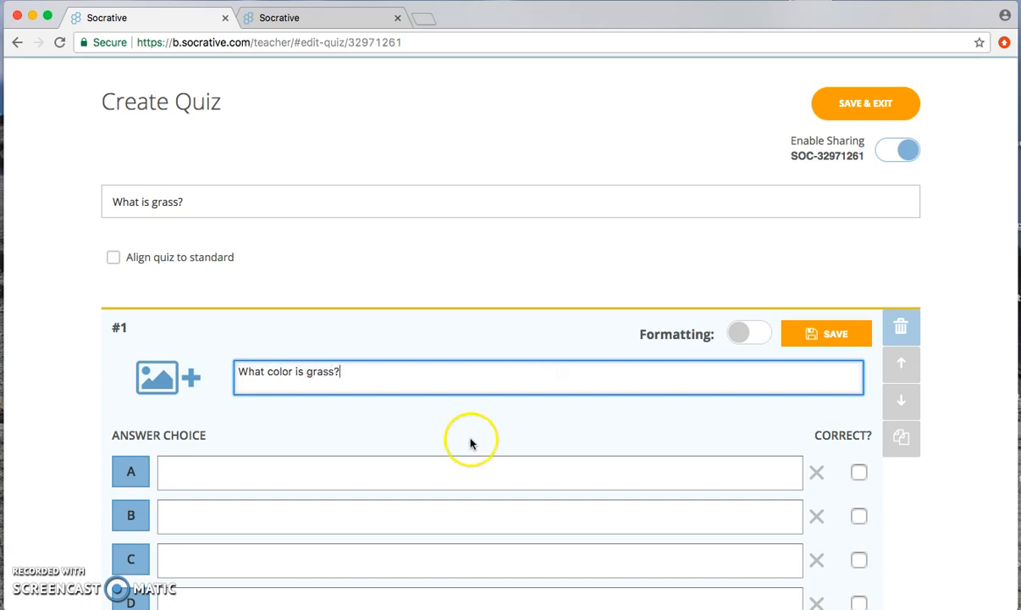
pyautogui.scroll(-5, 406, 433)
pyautogui.click(215, 254)
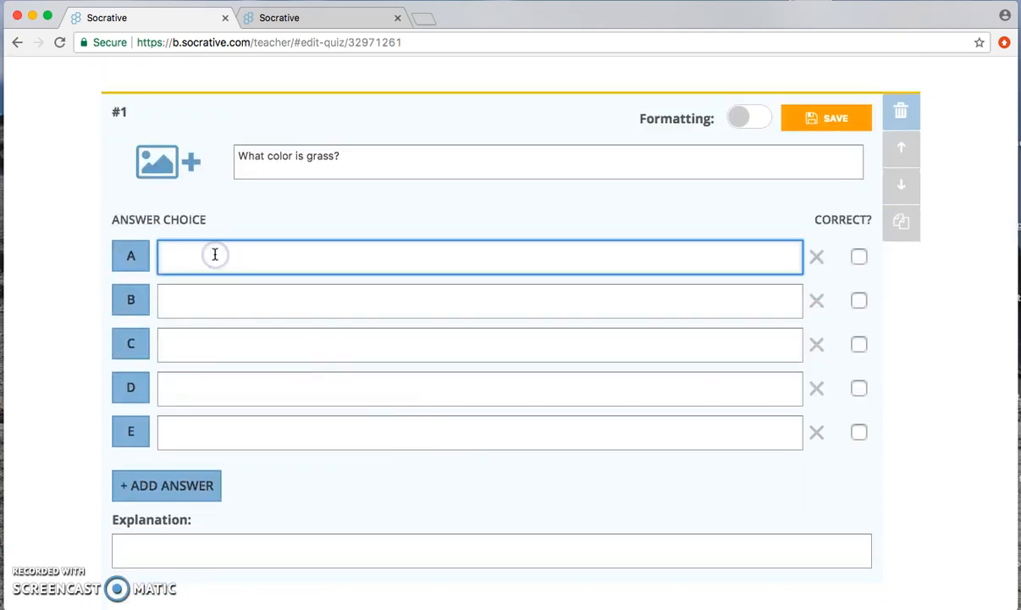
pyautogui.click(214, 298)
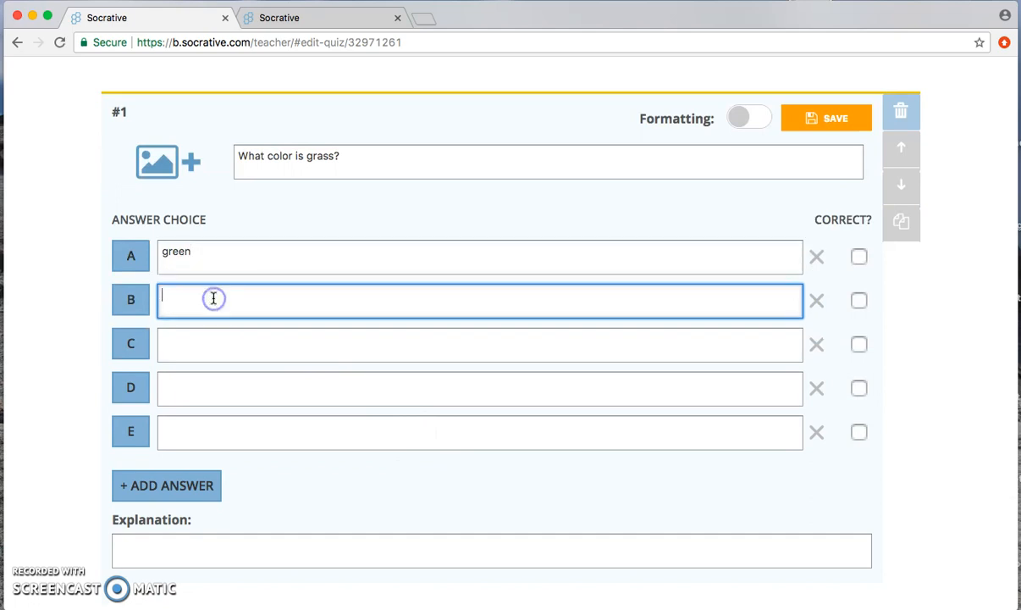
# Step: Add one extra answer choice and remove all the empty choices below blue
pyautogui.click(145, 491)
pyautogui.click(816, 474)
pyautogui.click(816, 432)
pyautogui.click(817, 388)
pyautogui.click(818, 345)
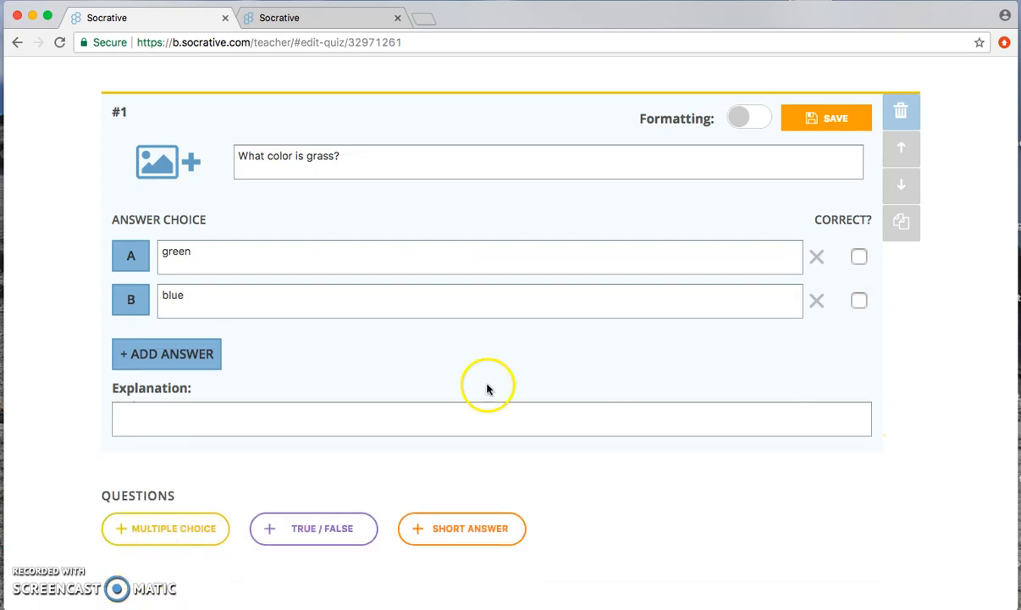
# Step: Mark green as the correct answer, and save and exit the quiz
pyautogui.click(859, 255)
pyautogui.scroll(-2, 439, 327)
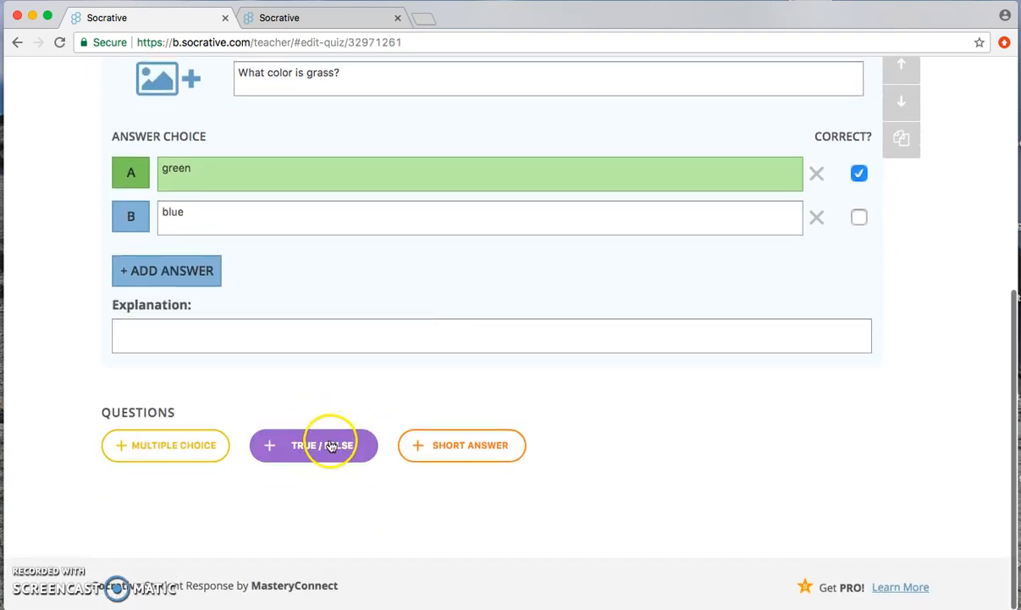
pyautogui.scroll(8, 877, 417)
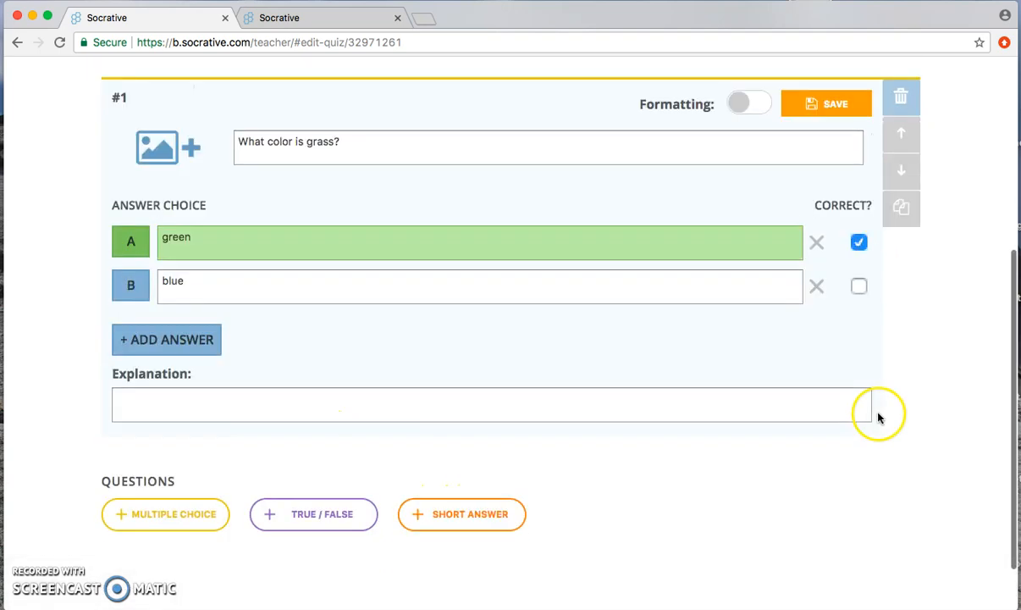
pyautogui.click(885, 202)
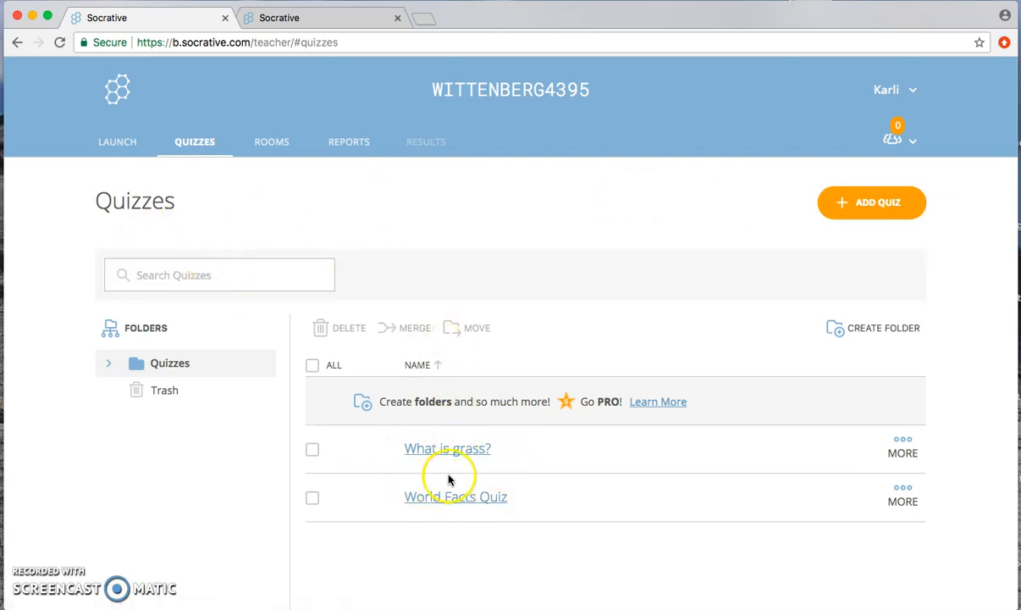
# Step: Open the rooms list and try to add another room
pyautogui.click(284, 146)
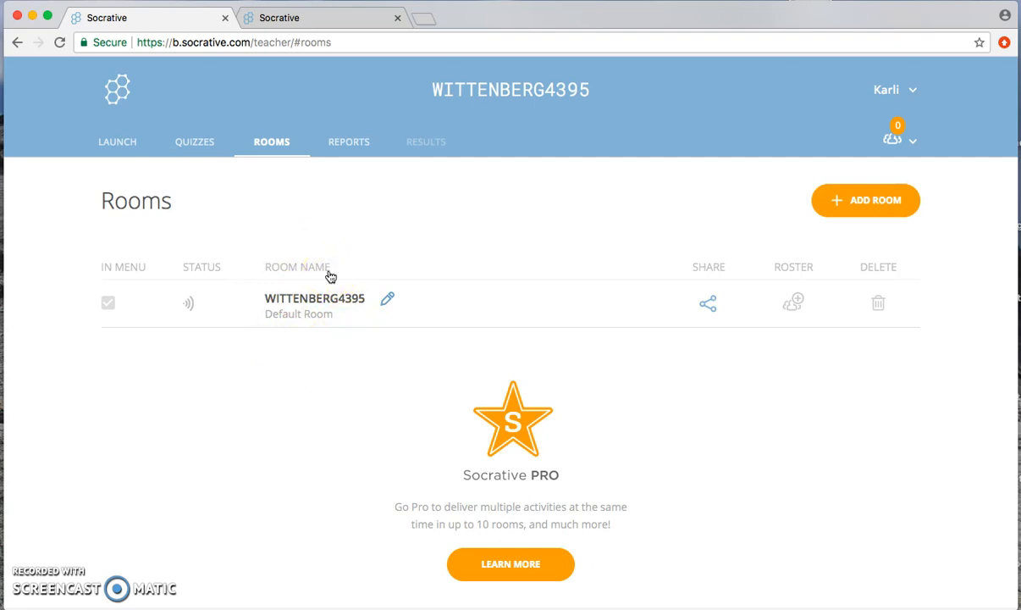
pyautogui.click(899, 200)
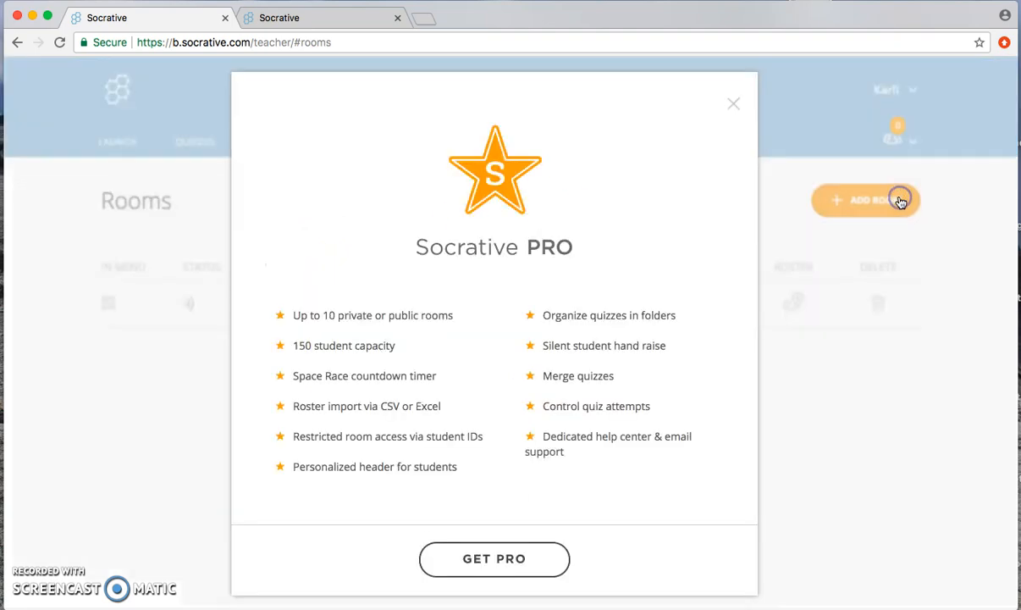
pyautogui.click(735, 104)
pyautogui.click(442, 202)
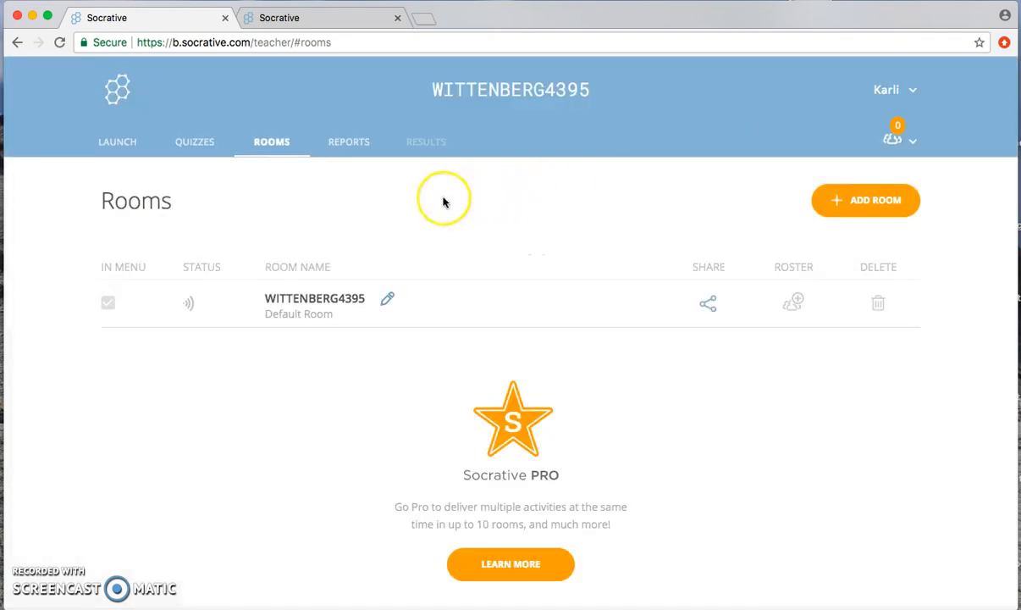
# Step: Begin launching a quiz, choose "What is grass?" and proceed to its delivery settings
pyautogui.click(117, 144)
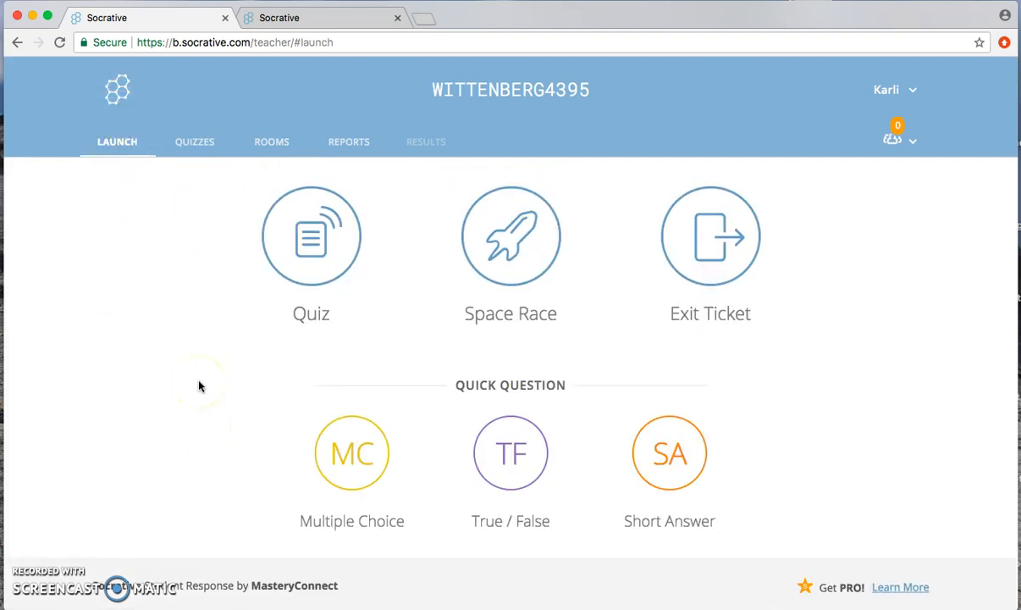
pyautogui.click(317, 254)
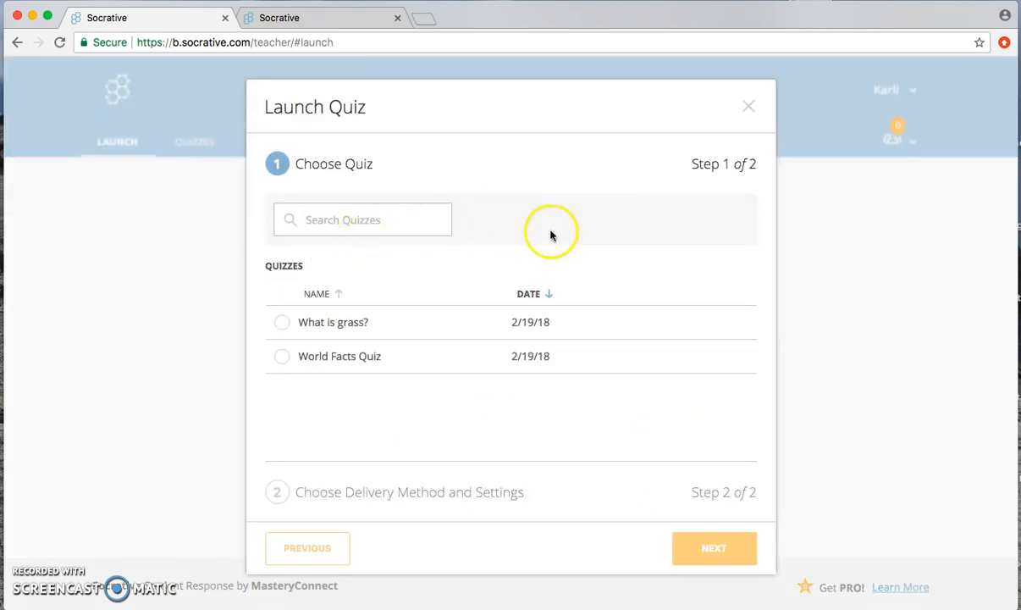
pyautogui.click(282, 324)
pyautogui.click(714, 551)
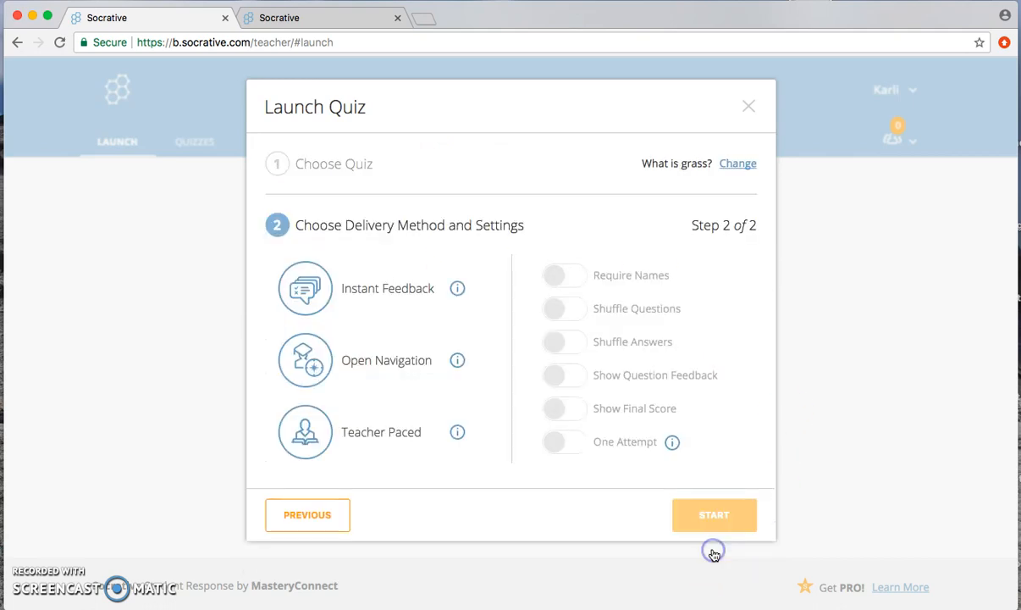
# Step: Set delivery to Teacher Paced, enable Shuffle Answers, Show Question Feedback and Show Final Score, and start the quiz
pyautogui.click(386, 292)
pyautogui.click(397, 358)
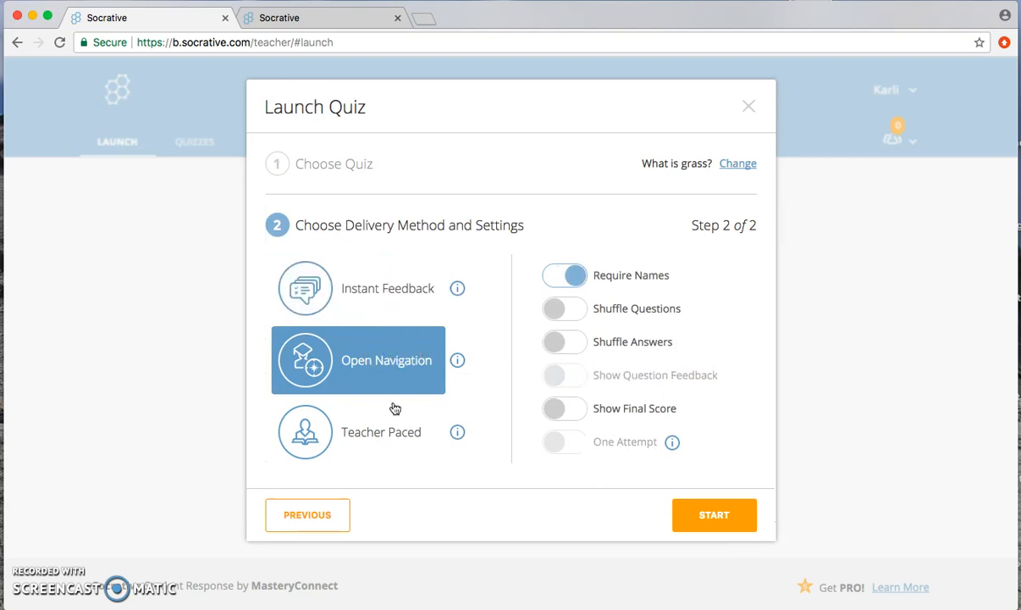
pyautogui.click(397, 434)
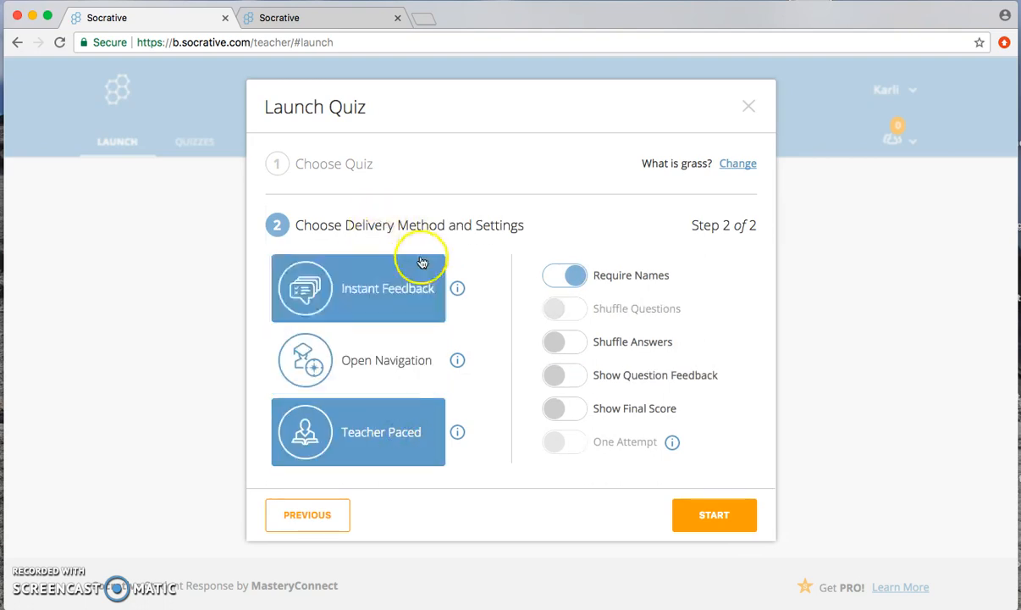
pyautogui.click(552, 339)
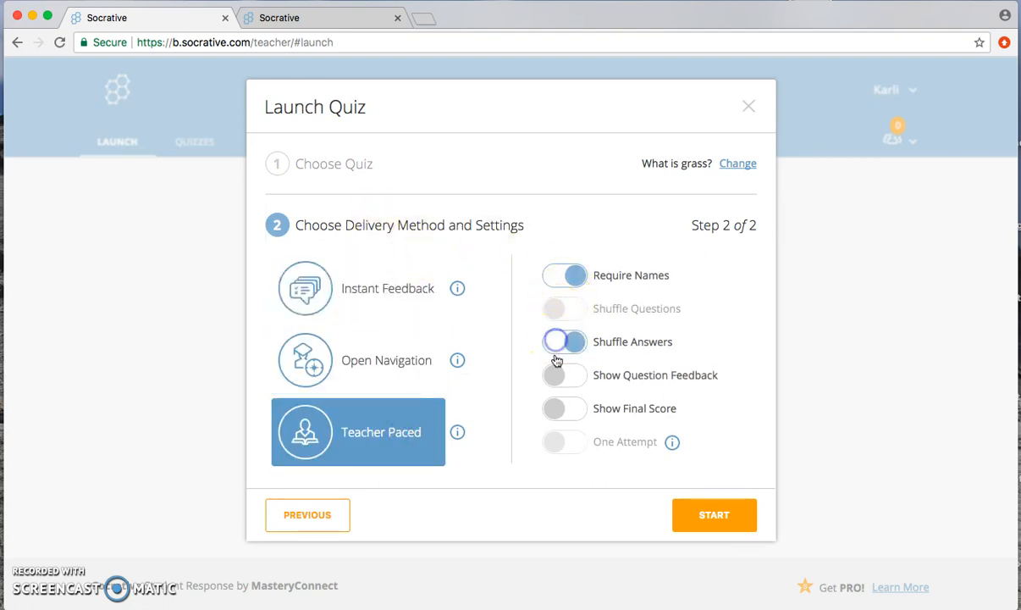
pyautogui.click(555, 374)
pyautogui.click(559, 409)
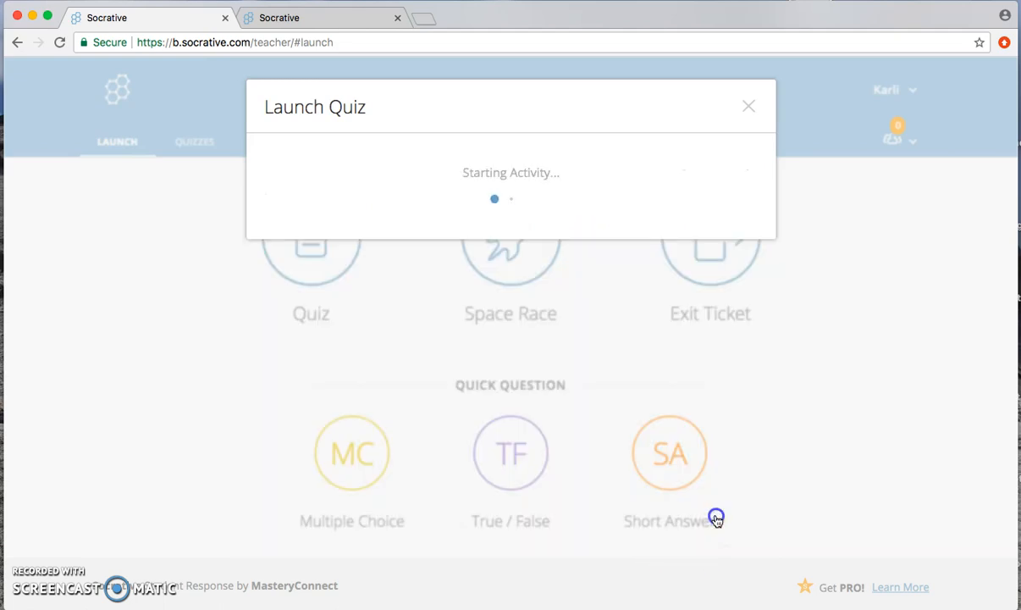
pyautogui.click(716, 517)
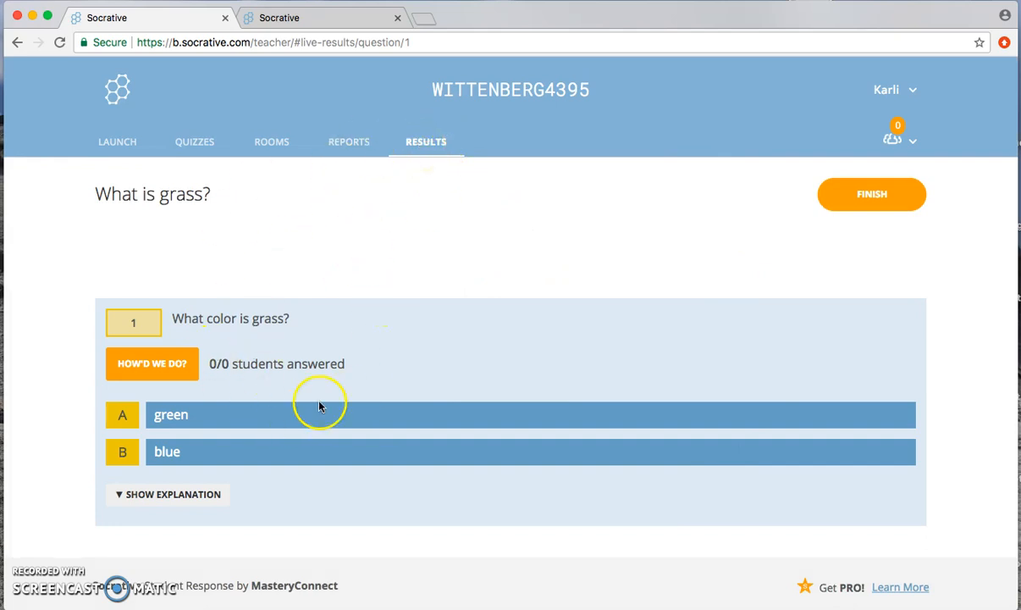
# Step: In the second browser tab, join the teacher's room as a student with its room name and submit the student's name
pyautogui.click(346, 20)
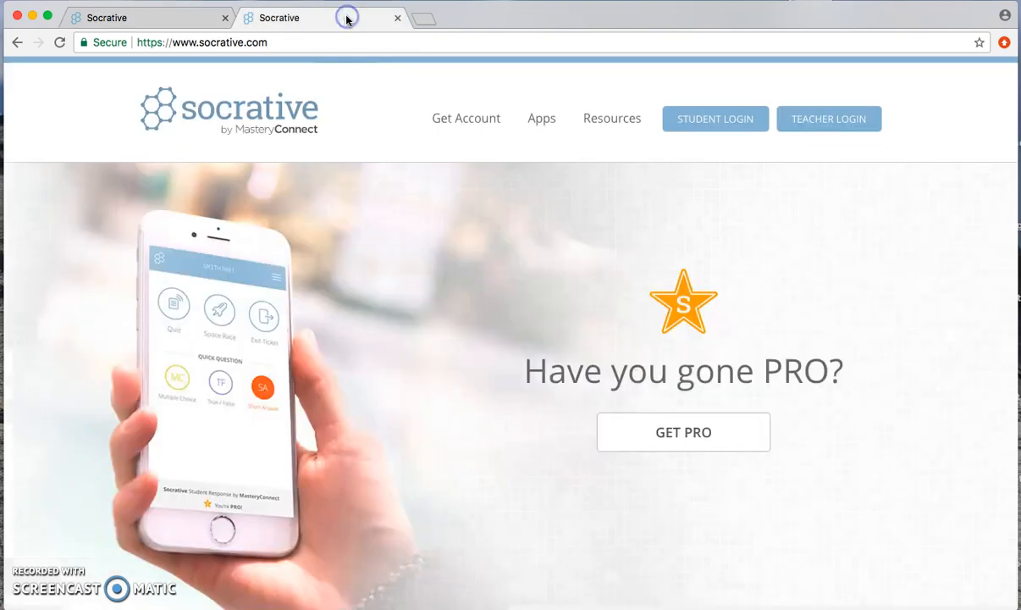
pyautogui.click(743, 125)
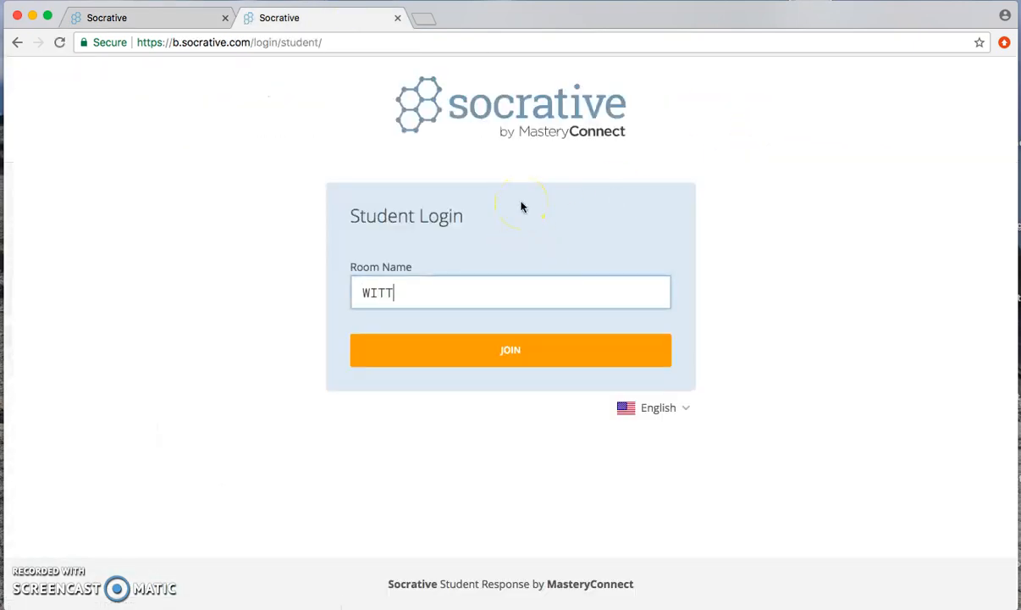
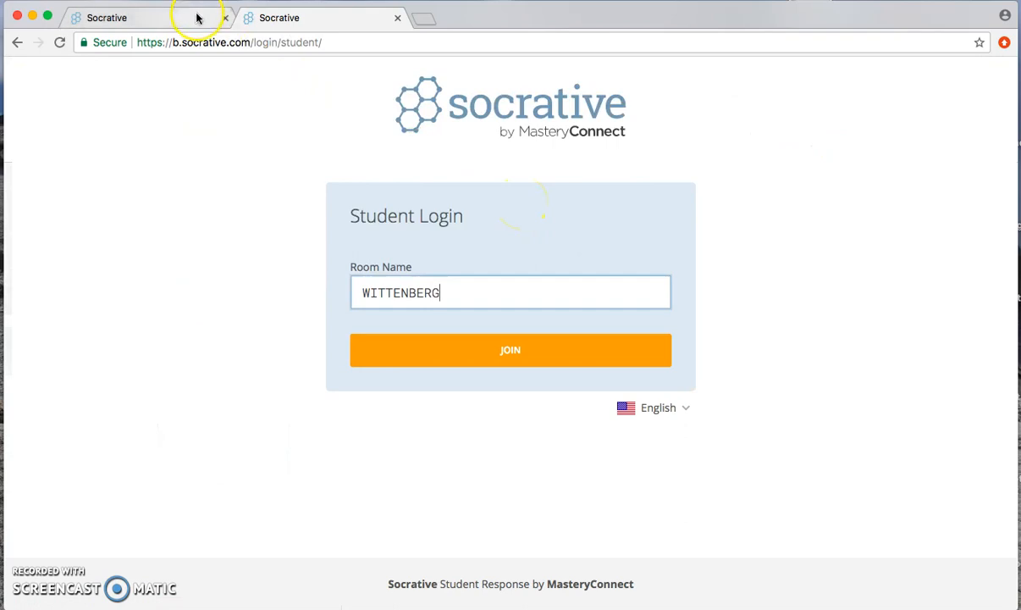
pyautogui.click(198, 17)
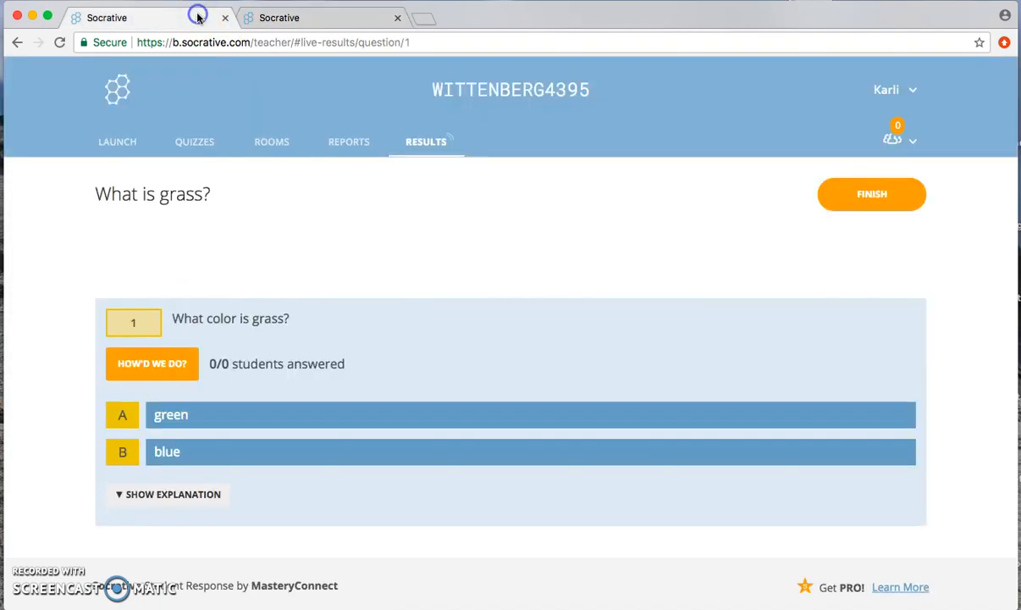
pyautogui.click(296, 19)
pyautogui.click(508, 349)
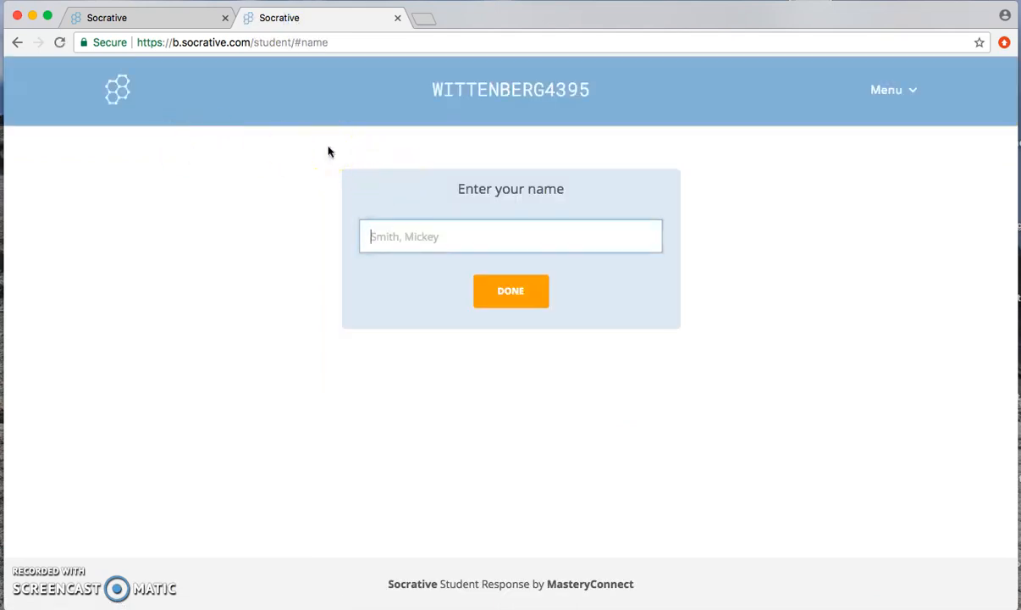
pyautogui.click(514, 289)
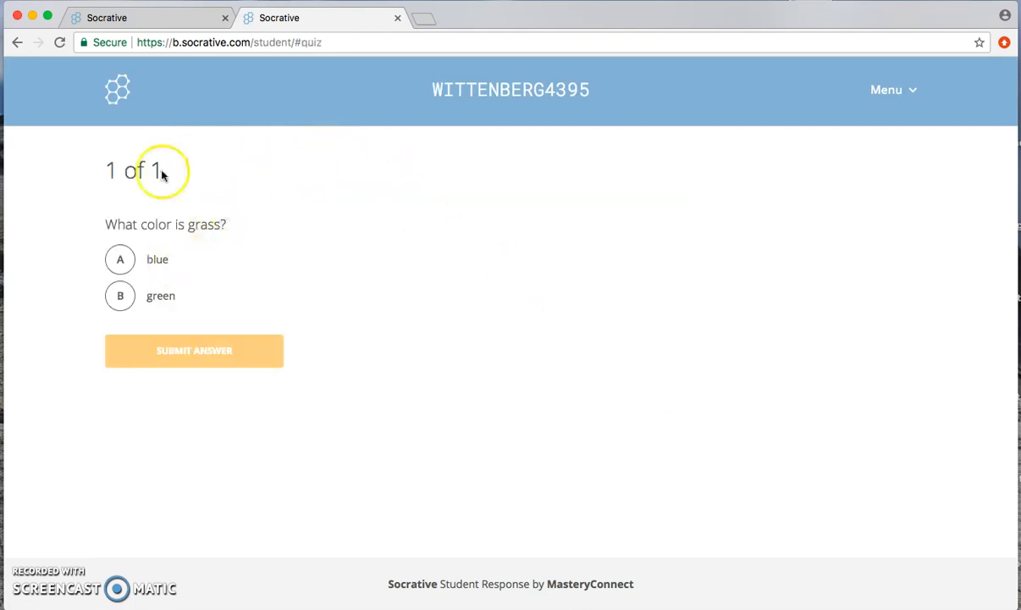
# Step: Submit "green" as the answer to the grass color question and dismiss the feedback and final score
pyautogui.click(123, 293)
pyautogui.click(245, 351)
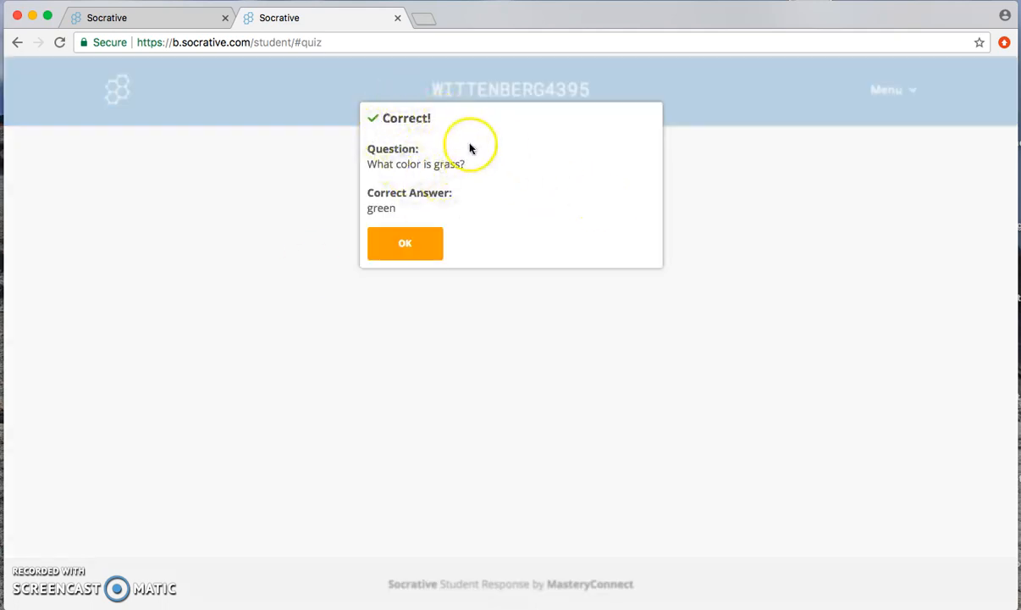
pyautogui.click(429, 245)
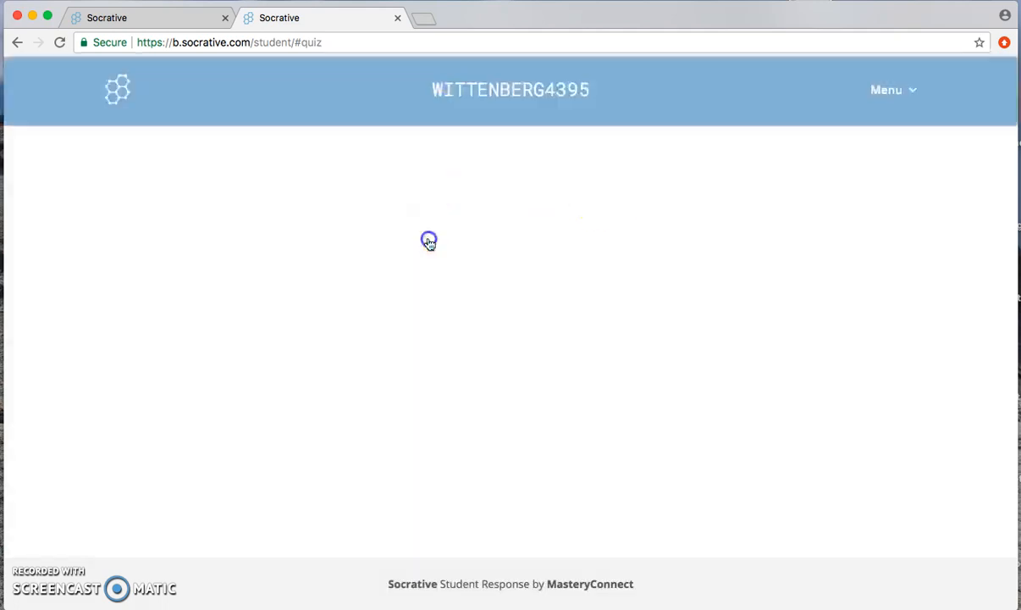
pyautogui.click(416, 218)
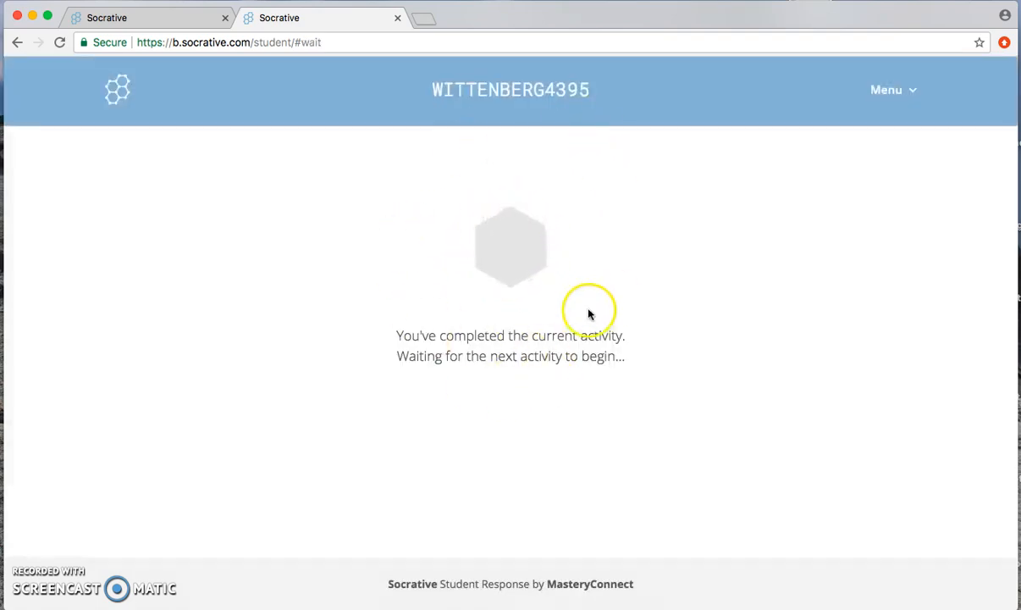
# Step: Switch to the teacher's tab, try to finish the quiz, and sign back in with the saved teacher login
pyautogui.click(172, 17)
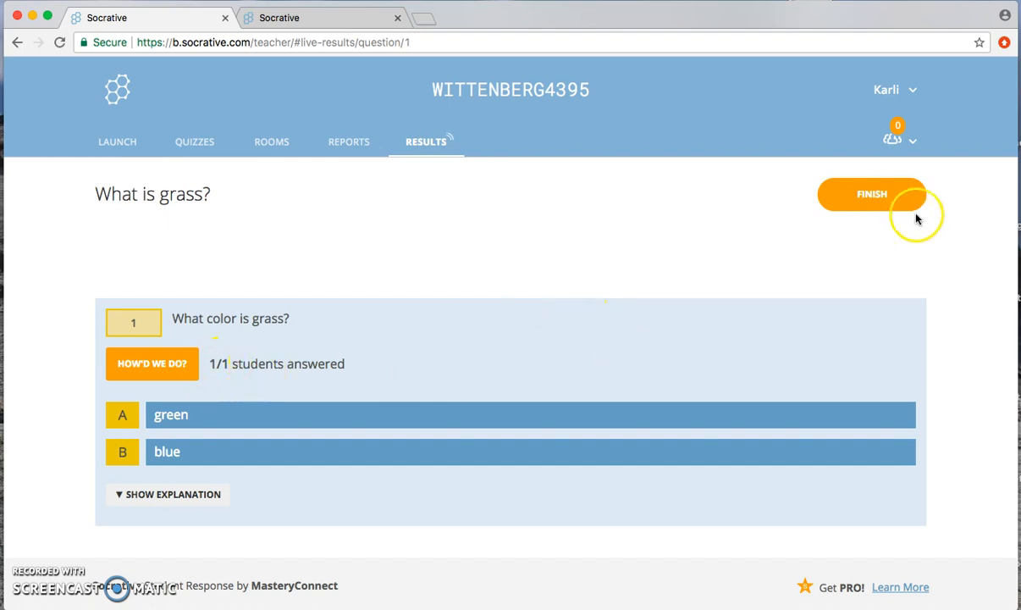
pyautogui.click(890, 195)
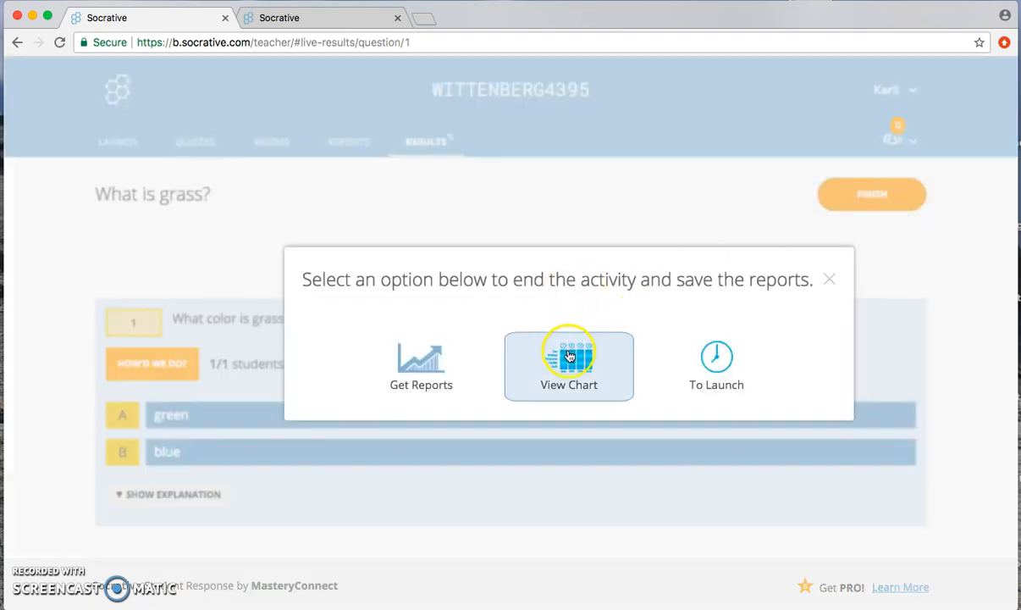
pyautogui.click(715, 360)
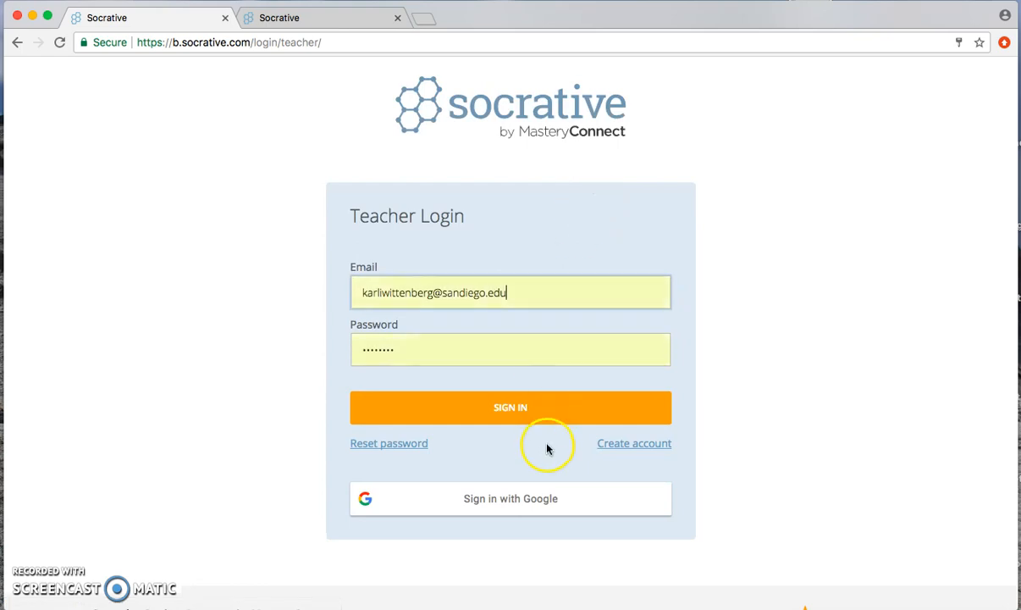
pyautogui.click(541, 410)
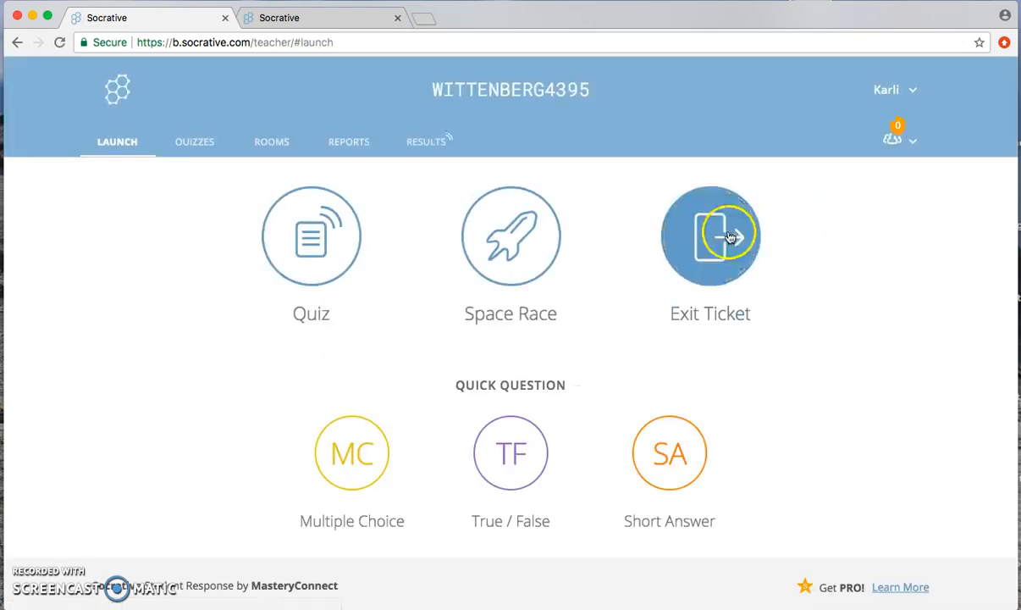
# Step: Reopen the live results of "What is grass?", finish the quiz and return to the launch page
pyautogui.click(428, 144)
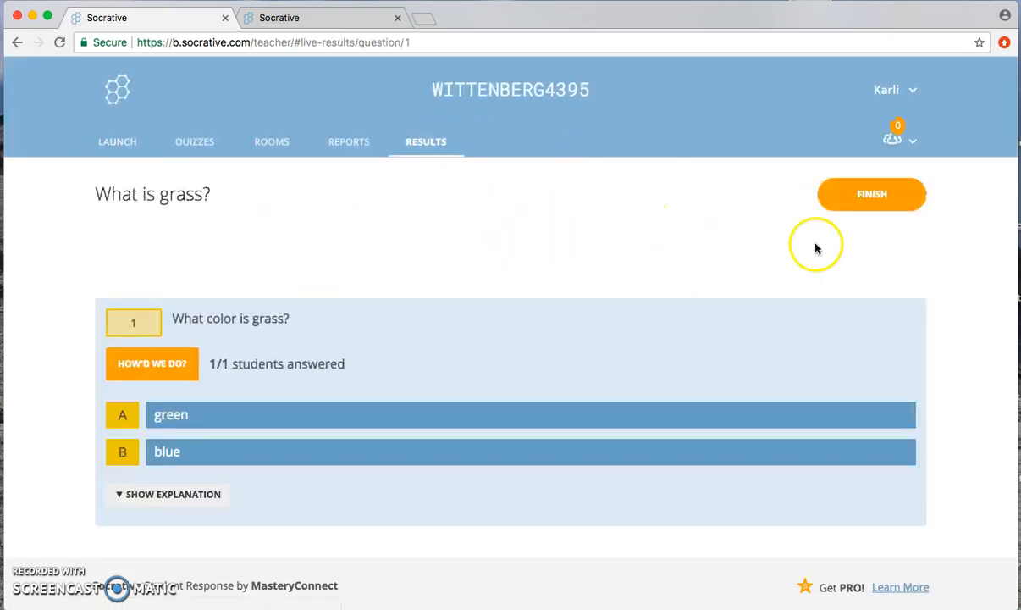
pyautogui.click(872, 194)
pyautogui.click(716, 363)
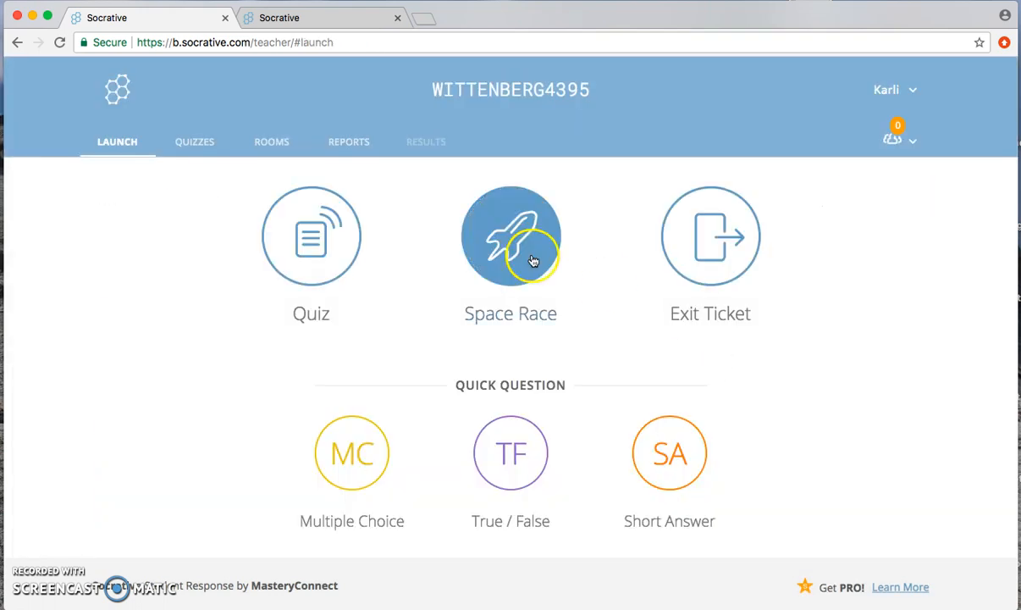
# Step: Open the chart report for the "What is grass?" quiz and enable Show Names and Show Answers
pyautogui.click(356, 145)
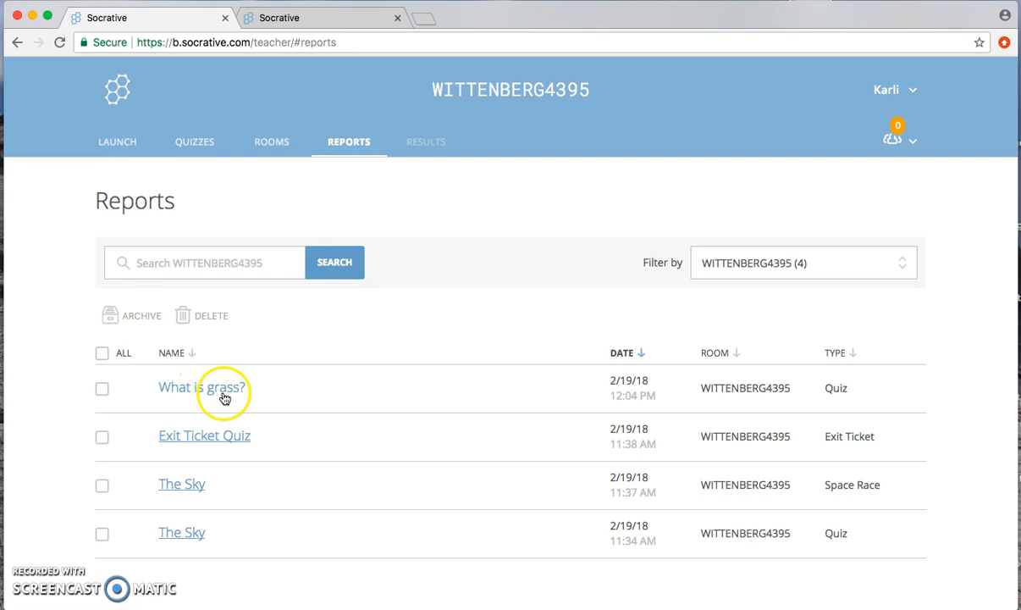
pyautogui.click(185, 391)
pyautogui.click(490, 356)
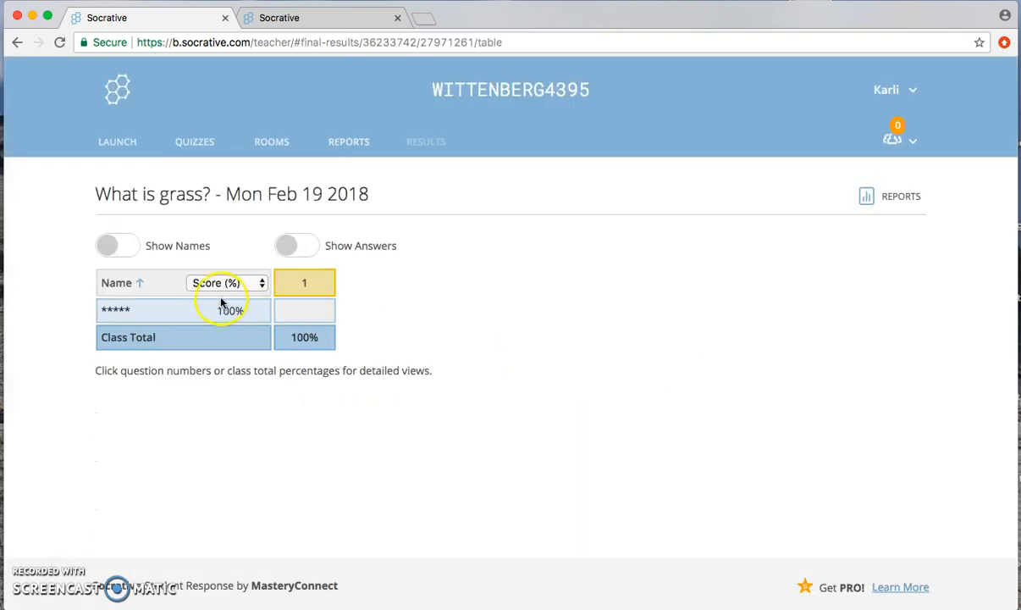
pyautogui.click(120, 252)
pyautogui.click(292, 248)
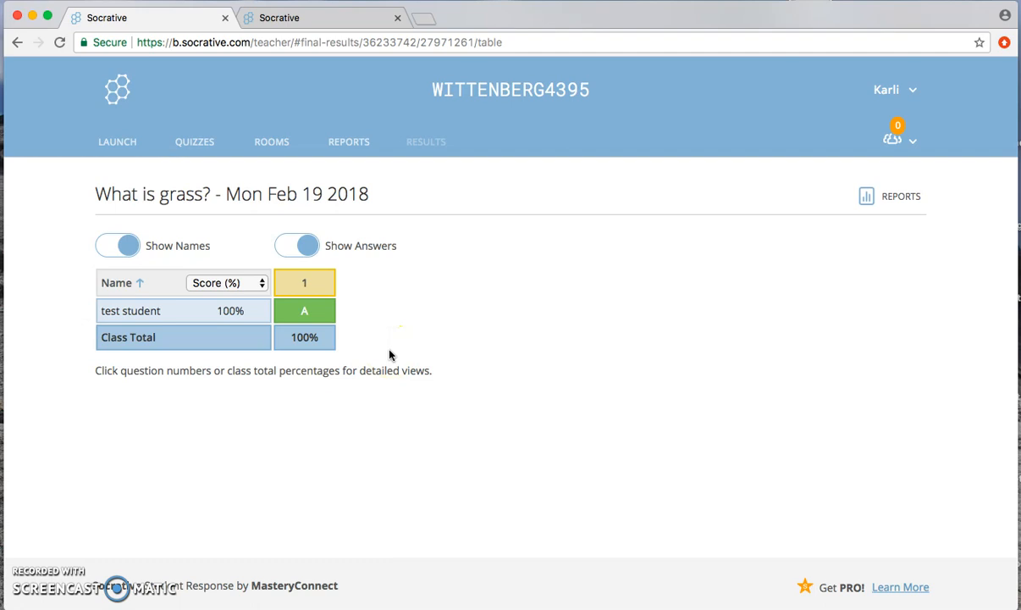
# Step: Begin launching a Space Race, choose the "What is grass?" quiz and proceed to its settings
pyautogui.click(119, 140)
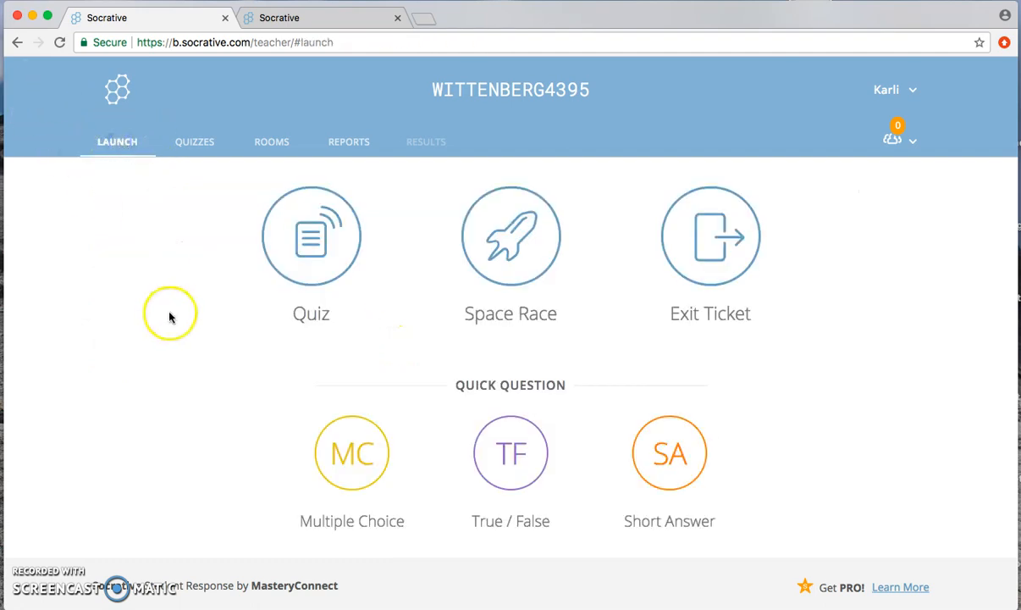
pyautogui.click(524, 266)
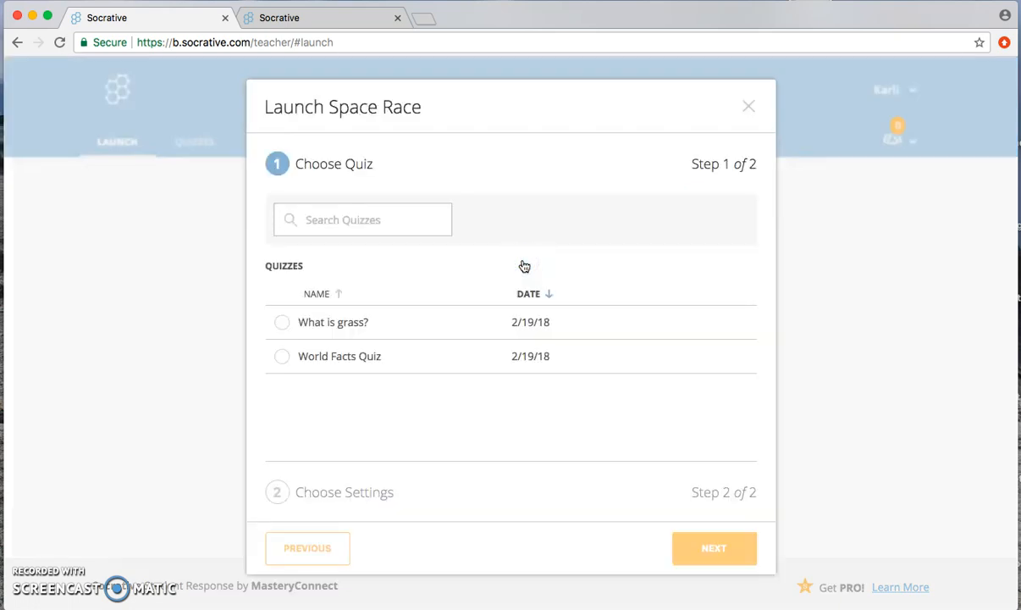
pyautogui.click(282, 322)
pyautogui.click(728, 552)
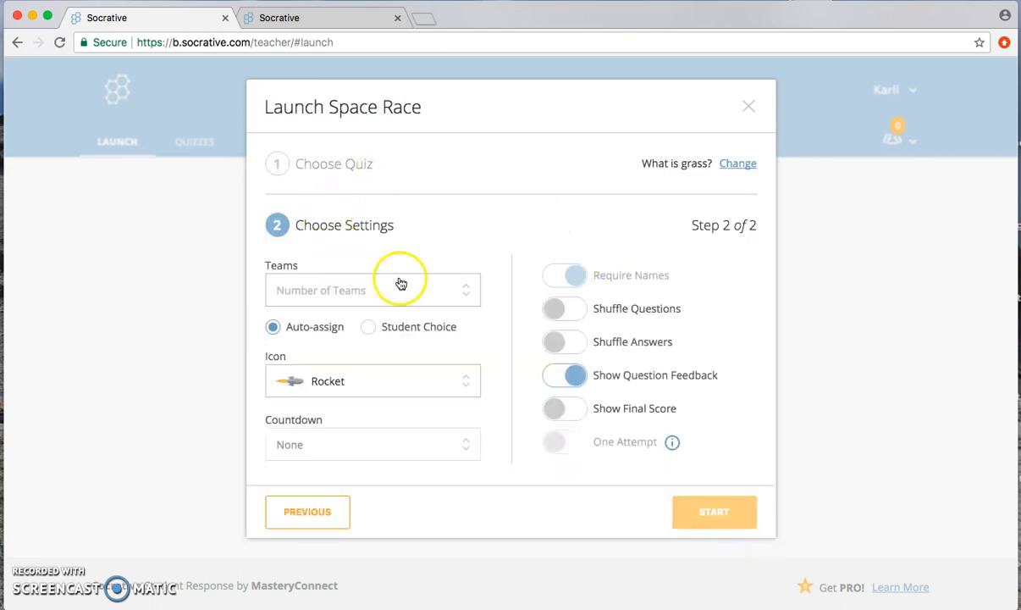
# Step: Set the Space Race to 4 teams with Student Choice and view the icon options, keeping Rocket
pyautogui.click(461, 295)
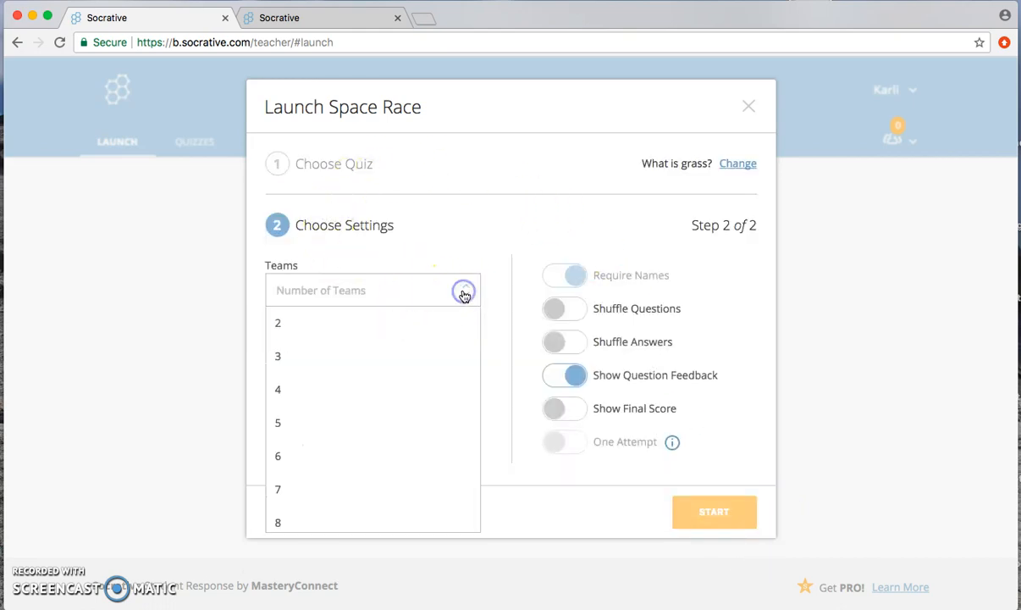
pyautogui.click(317, 388)
pyautogui.click(369, 327)
pyautogui.click(275, 326)
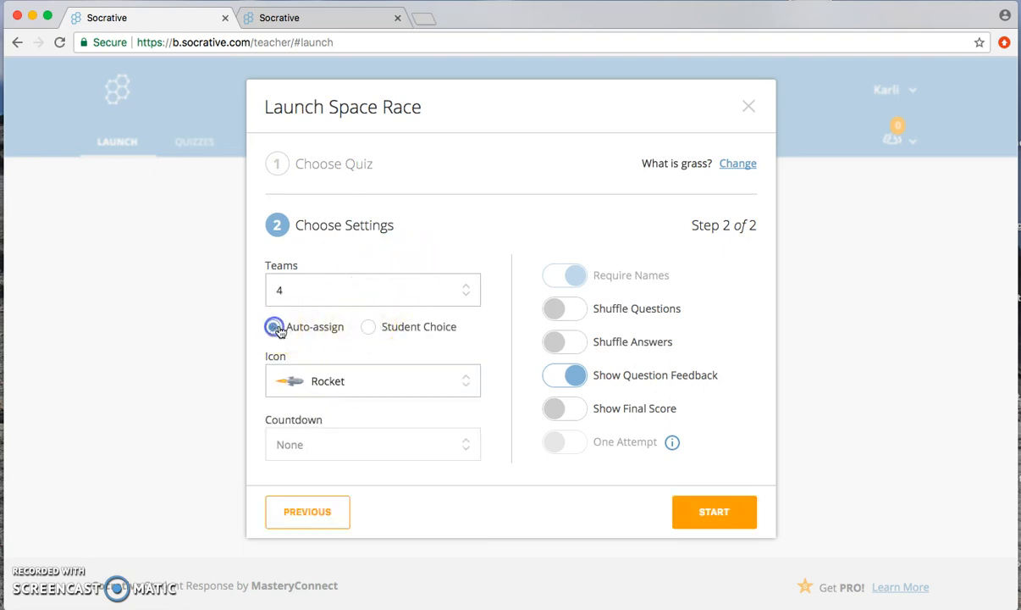
pyautogui.click(366, 327)
pyautogui.click(389, 381)
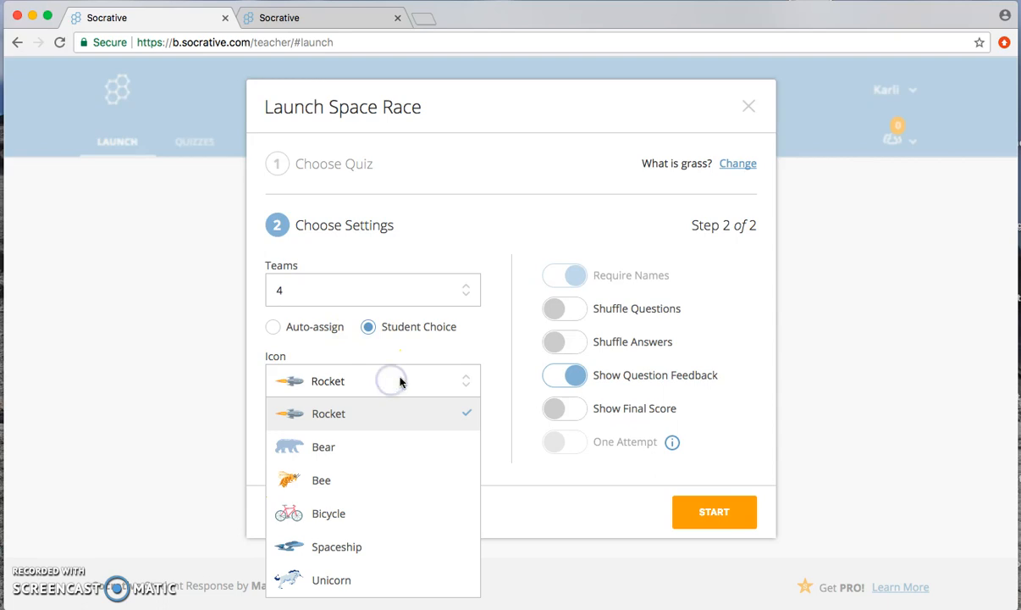
pyautogui.click(491, 360)
# Step: Enable Shuffle Answers and Shuffle Questions for the Space Race and start it
pyautogui.click(550, 341)
pyautogui.click(558, 310)
pyautogui.click(715, 513)
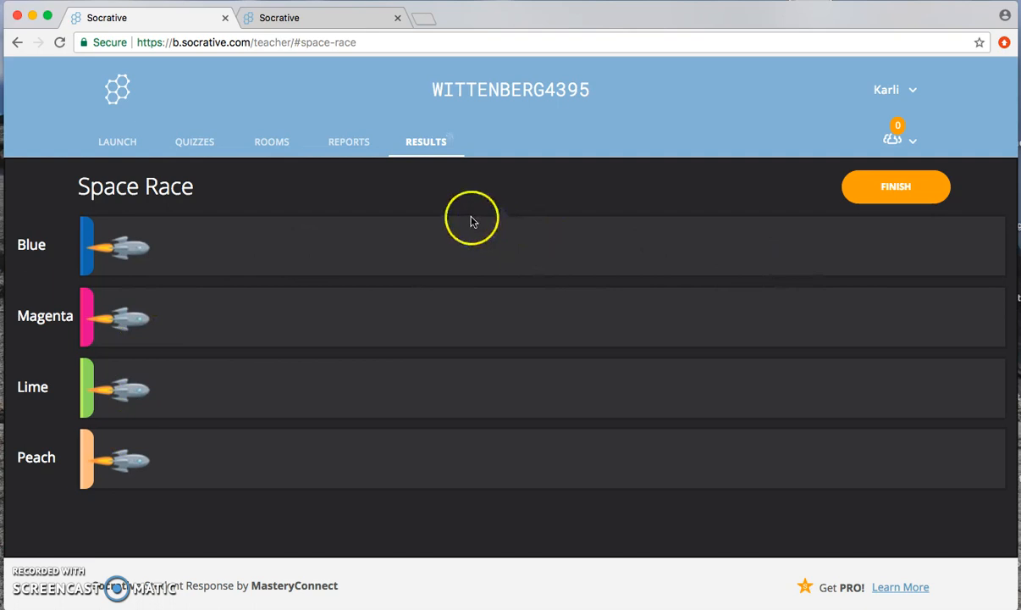
# Step: Check the student's tab during the Space Race, and finish the race from the teacher's tab, returning to the launch page
pyautogui.click(318, 18)
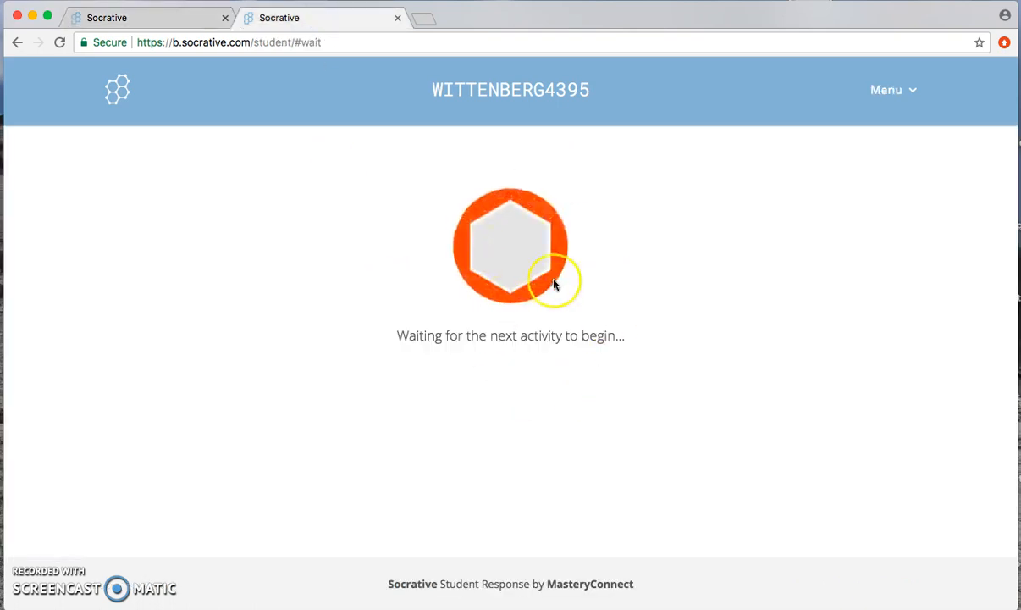
pyautogui.click(136, 17)
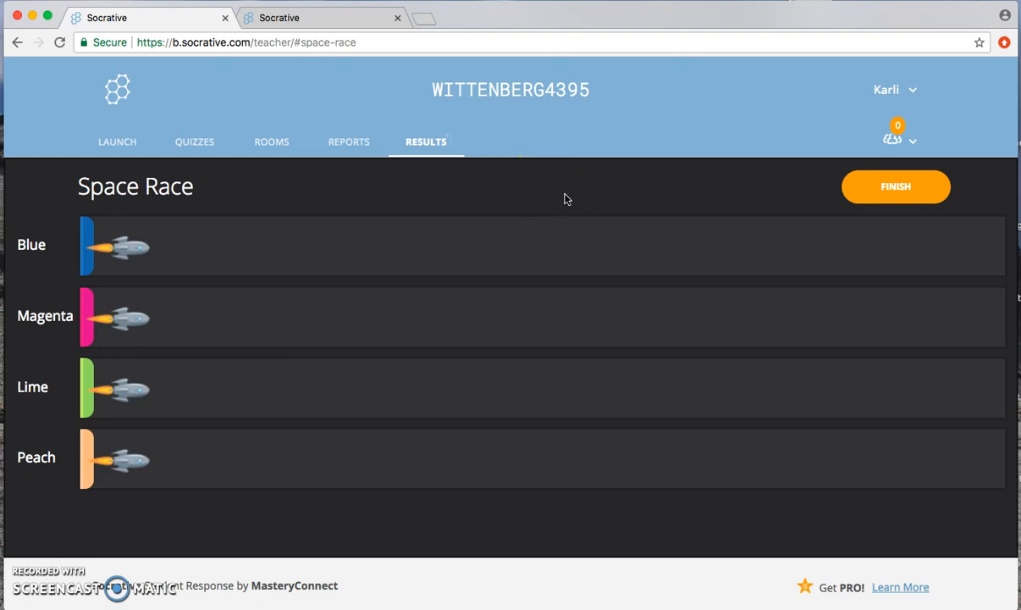
pyautogui.click(900, 189)
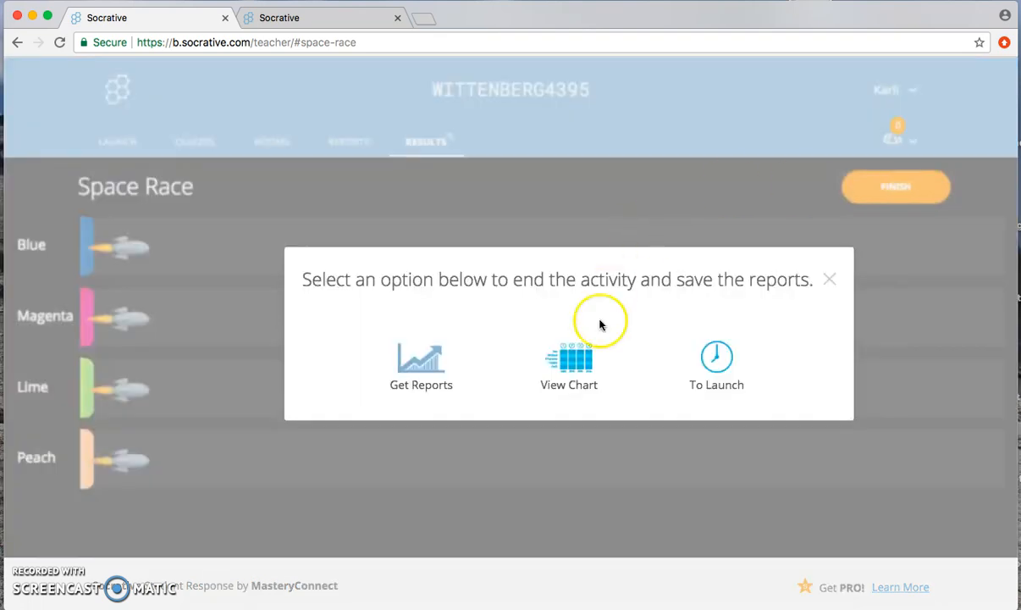
pyautogui.click(721, 360)
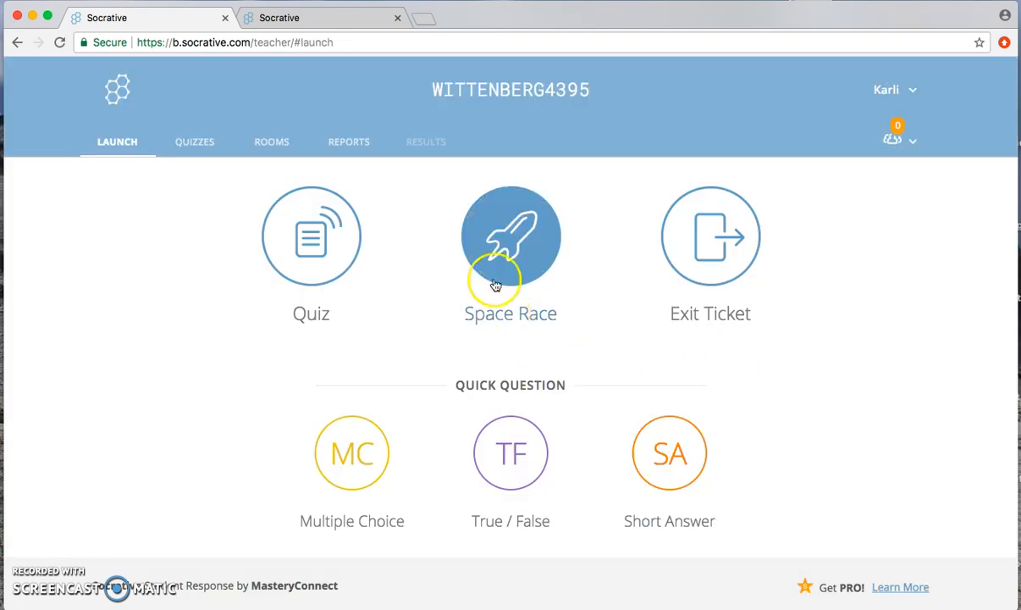
# Step: Open the chart report for the "What is grass?" Space Race
pyautogui.click(351, 144)
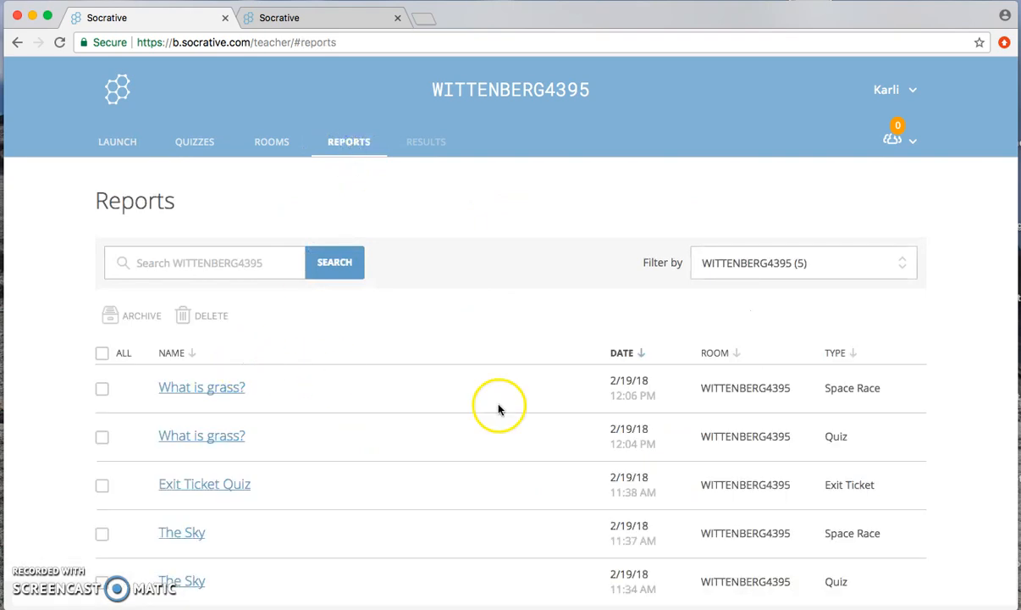
pyautogui.click(239, 389)
pyautogui.click(503, 372)
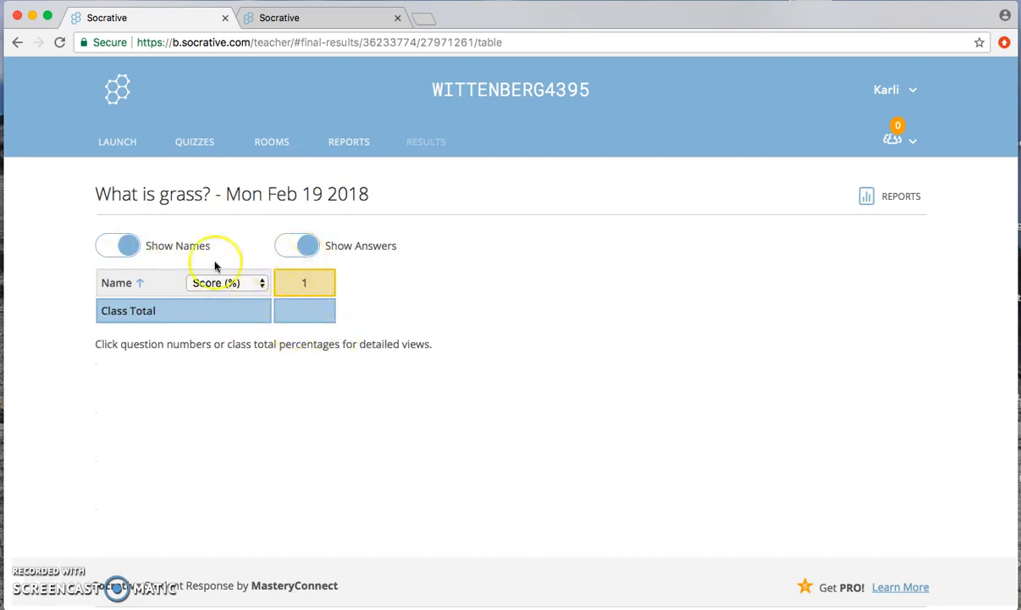
# Step: Launch an Exit Ticket and go through each of its questions in the live results
pyautogui.click(120, 142)
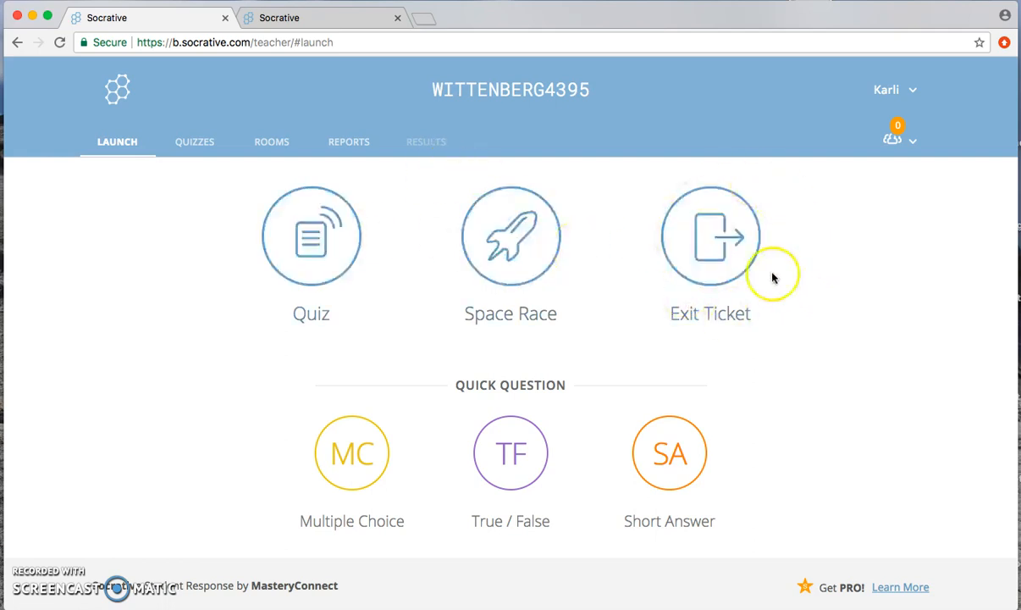
pyautogui.click(726, 248)
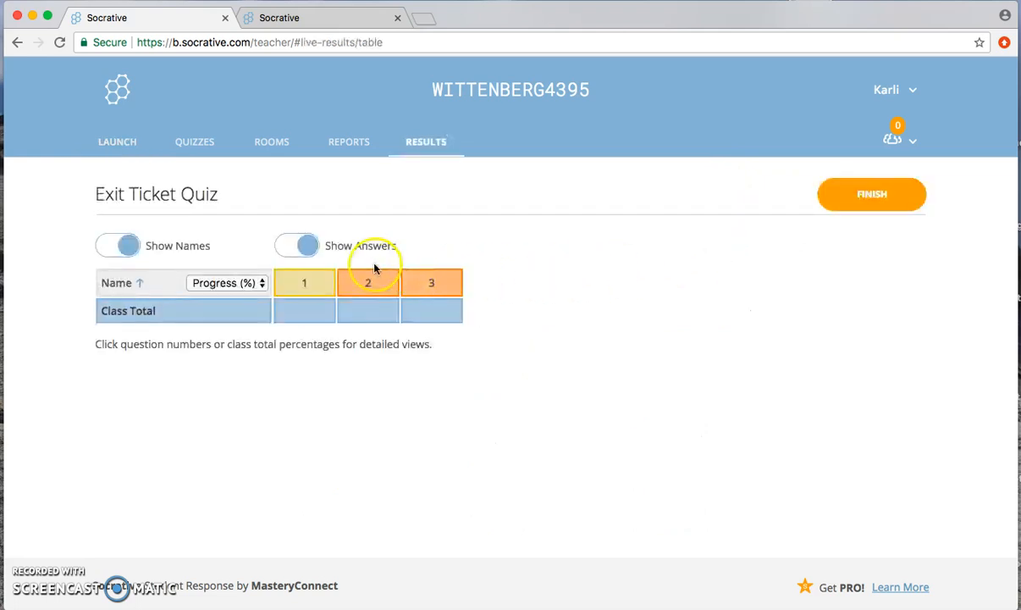
pyautogui.click(305, 283)
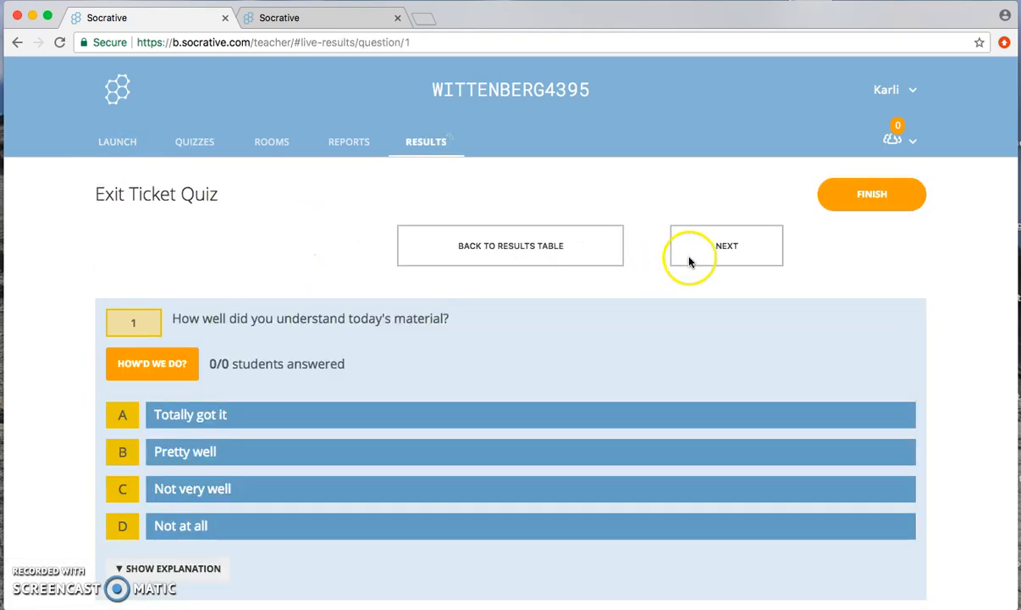
pyautogui.click(745, 246)
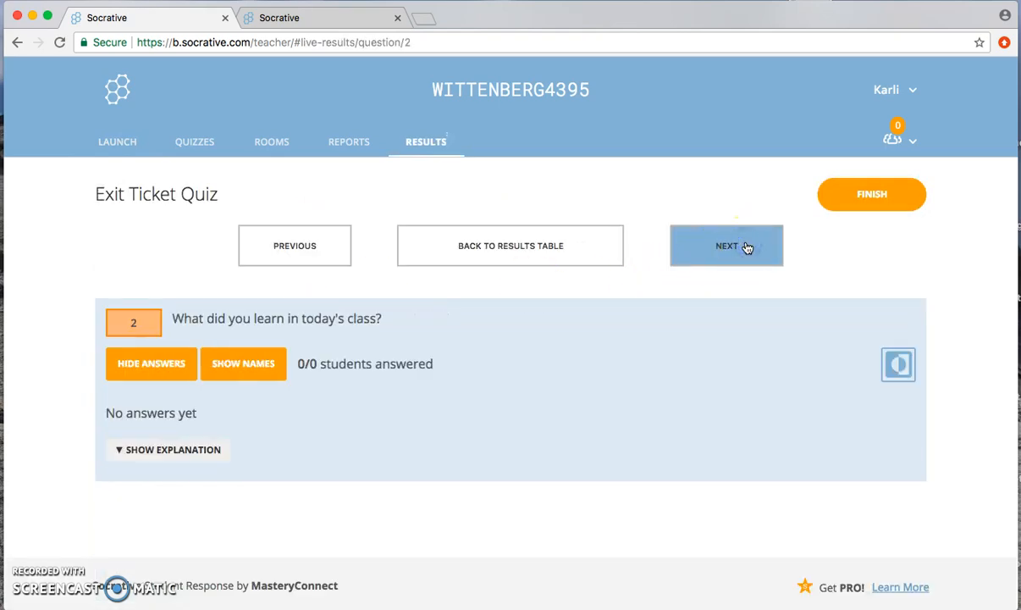
pyautogui.click(747, 247)
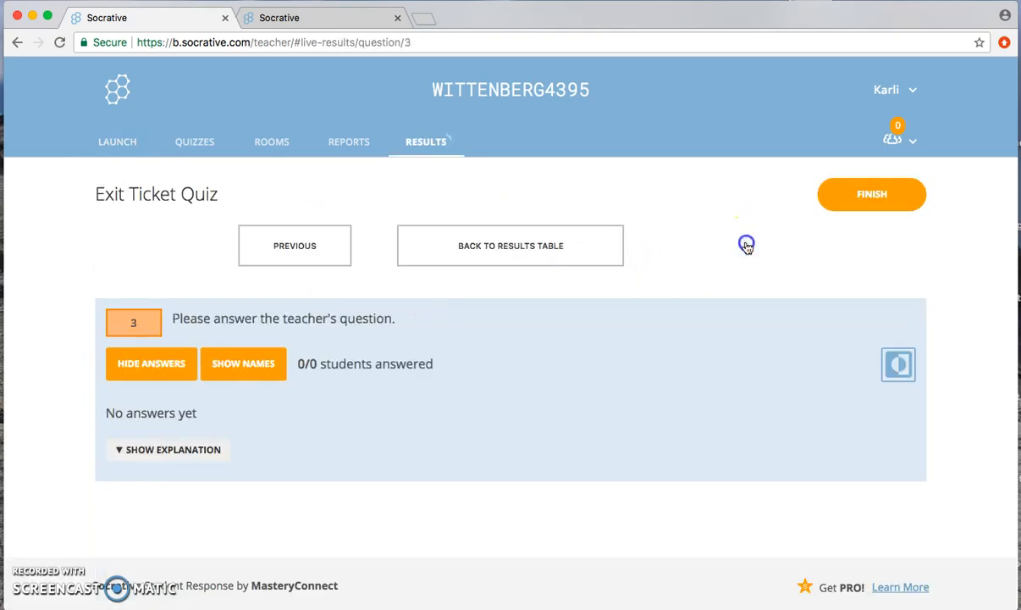
# Step: Finish the Exit Ticket activity, returning to the launch page, and open the reports list
pyautogui.click(879, 196)
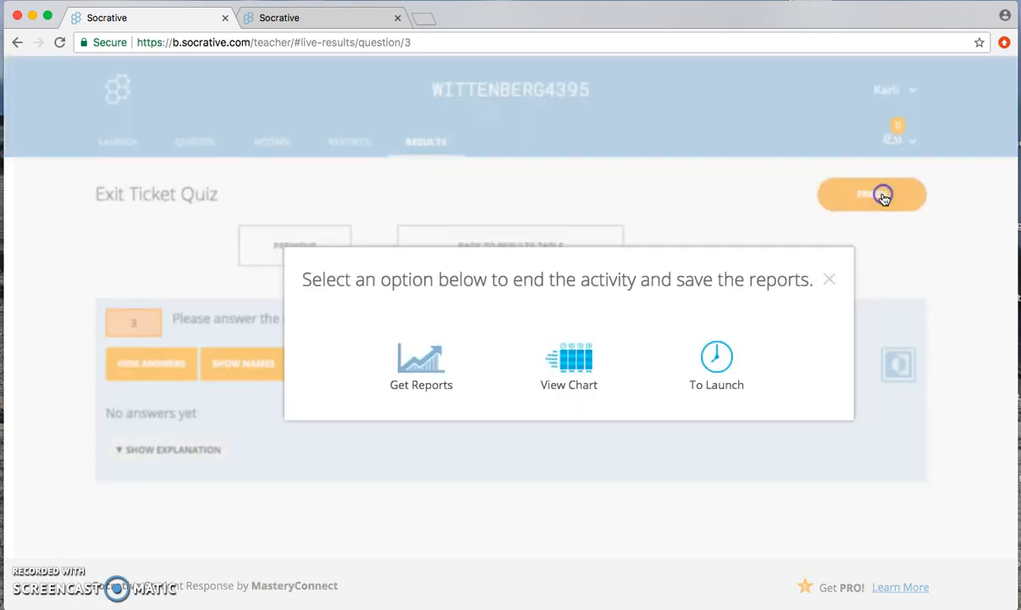
pyautogui.click(713, 347)
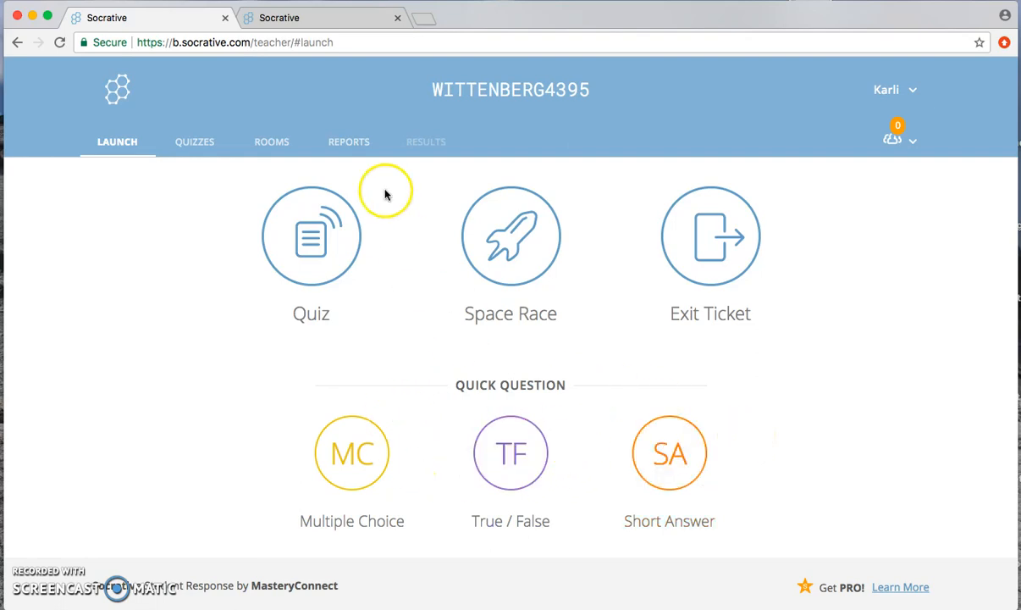
pyautogui.click(348, 143)
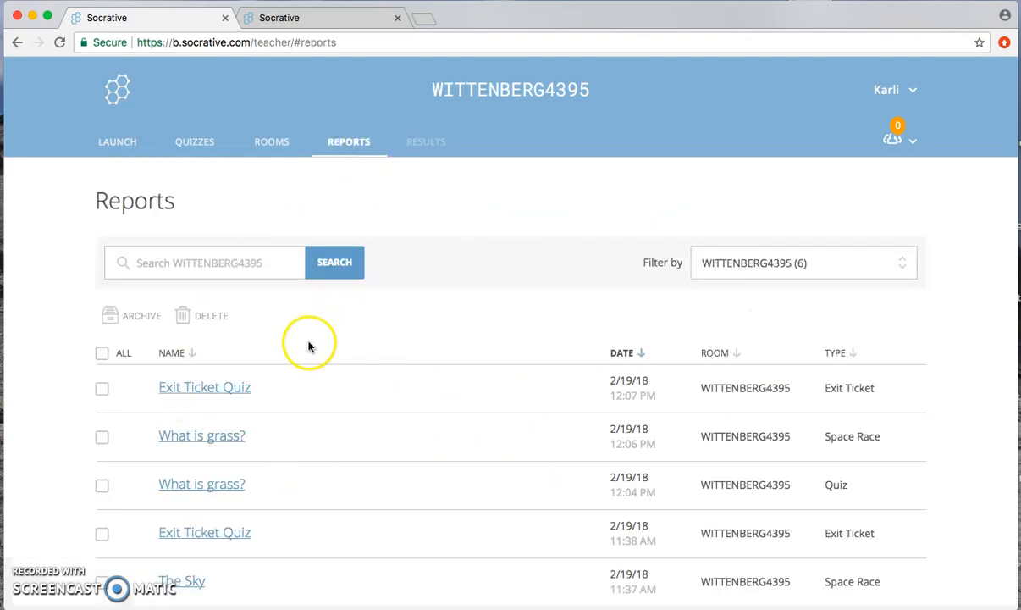